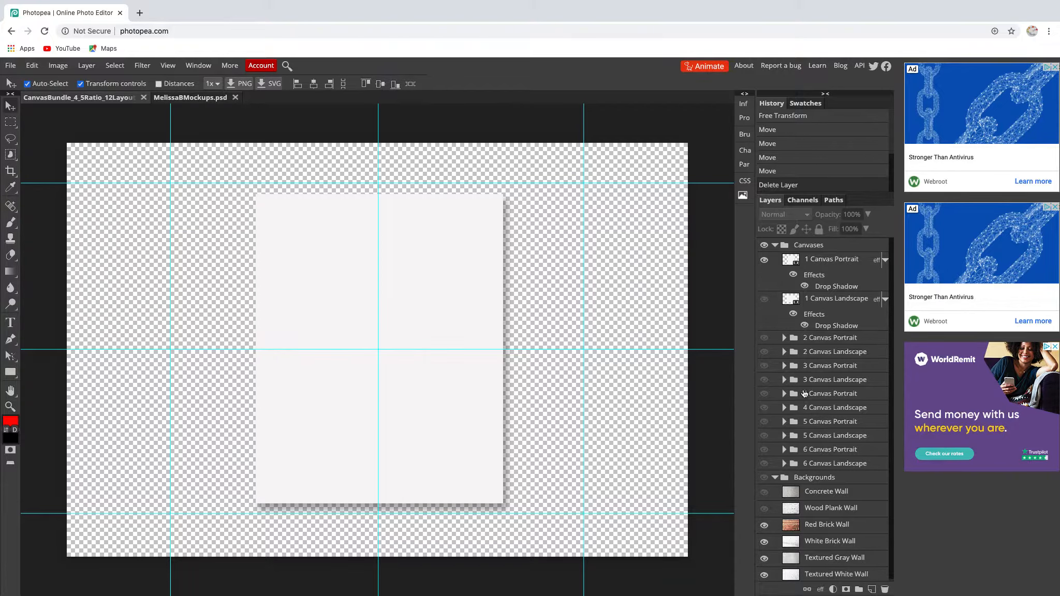
Show the Backgrounds group with Wood Plank Wall as the wall behind the canvas, keeping Concrete Wall hidden
{"action": "scroll", "coordinate": [808, 336], "scroll_direction": "down", "scroll_amount": 1}
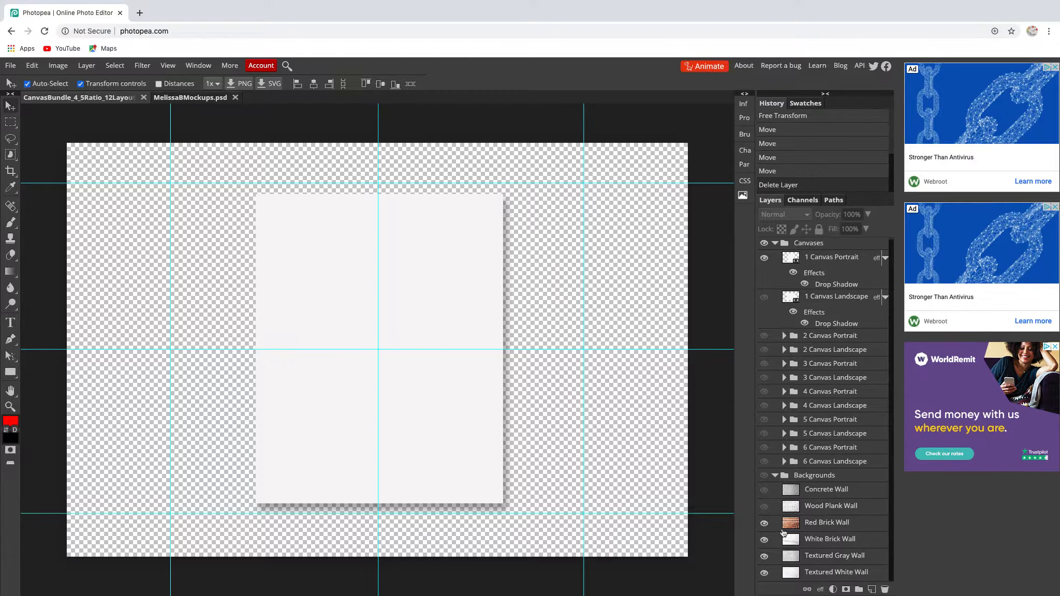
{"action": "left_click", "coordinate": [765, 476]}
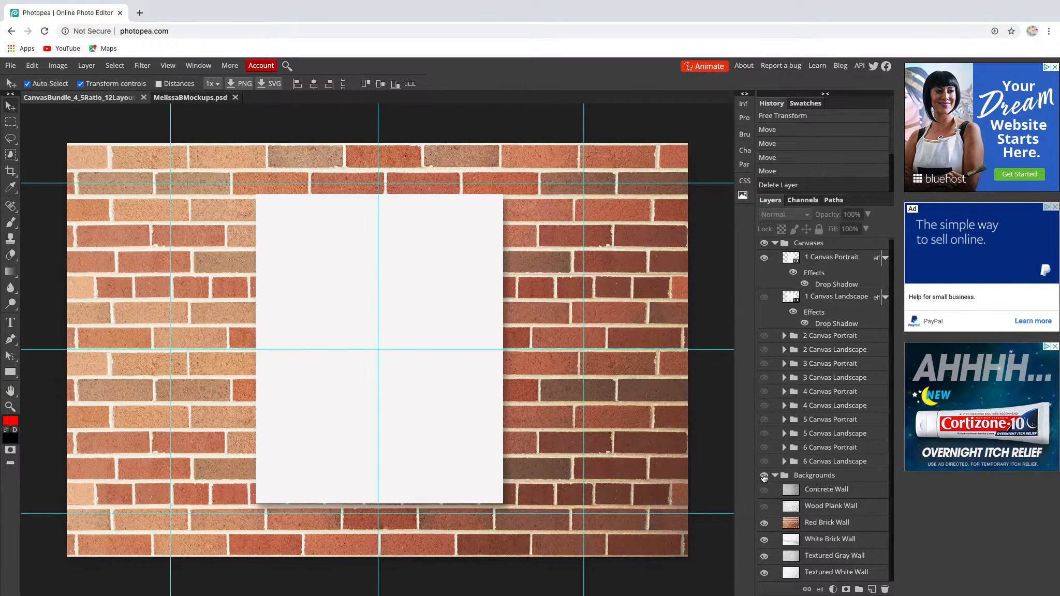
{"action": "left_click_drag", "start_coordinate": [765, 491], "coordinate": [765, 507]}
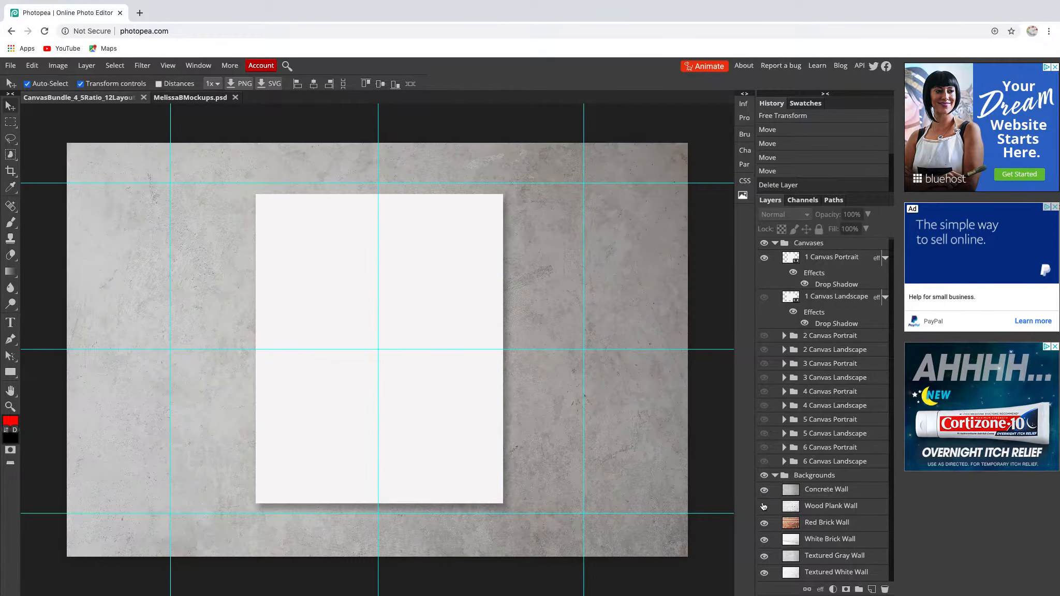
{"action": "left_click", "coordinate": [765, 490]}
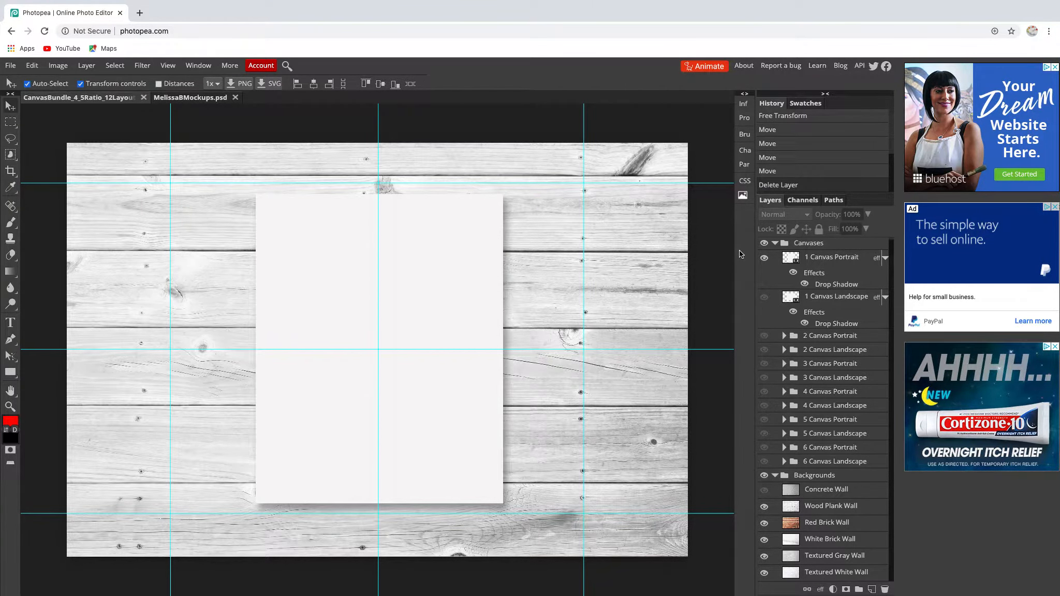
Open the contents of the 1 Canvas Portrait smart object, plus the artwork file AbstractArt_8x10.tif from the 1_Art folder
{"action": "double_click", "coordinate": [797, 262]}
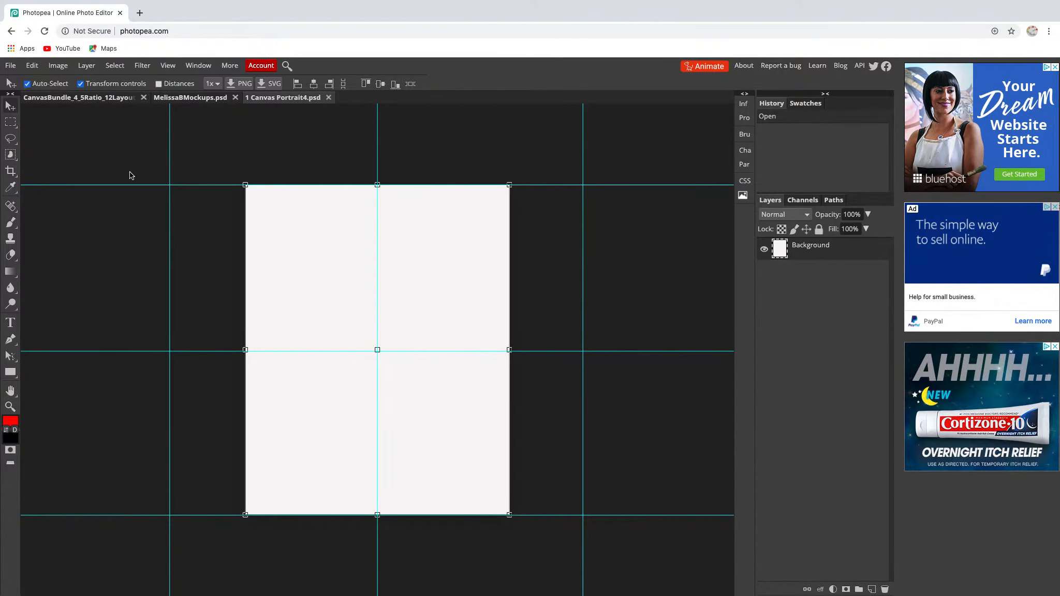
{"action": "left_click", "coordinate": [8, 66]}
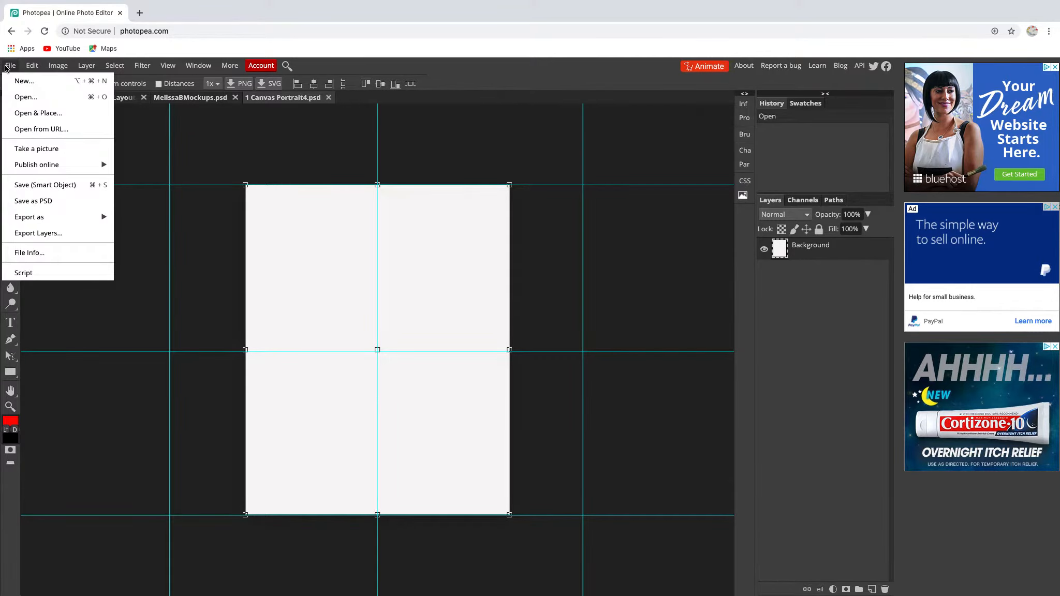
{"action": "left_click", "coordinate": [26, 97]}
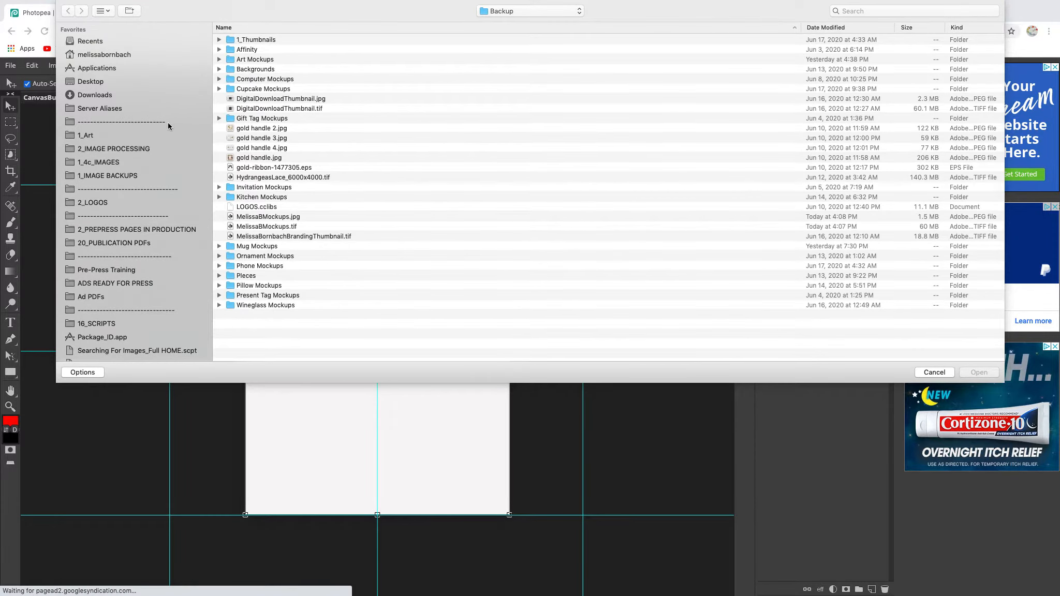
{"action": "left_click", "coordinate": [114, 136]}
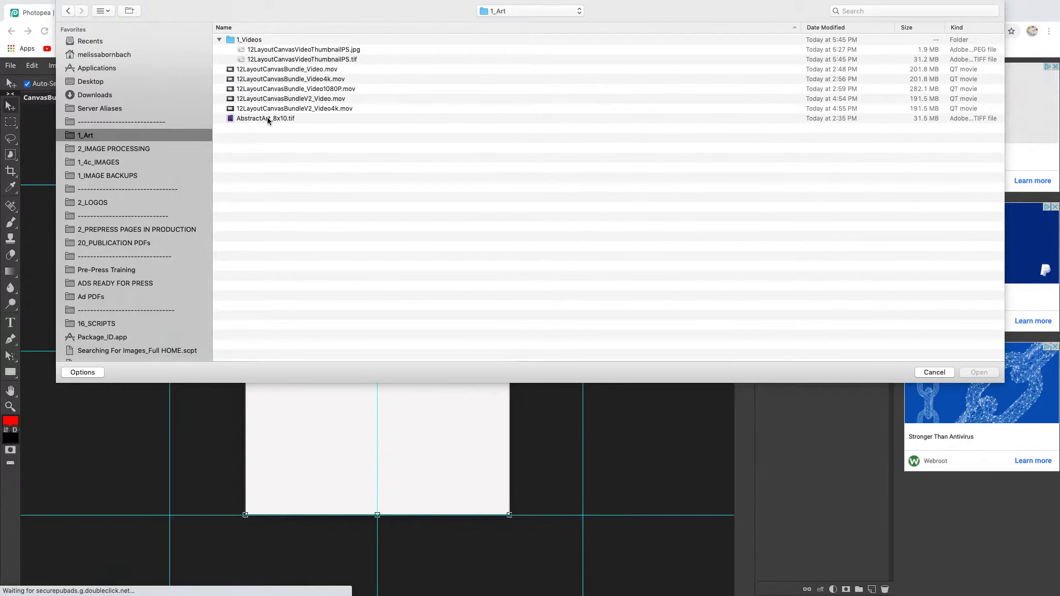
{"action": "left_click", "coordinate": [280, 118]}
{"action": "double_click", "coordinate": [332, 121]}
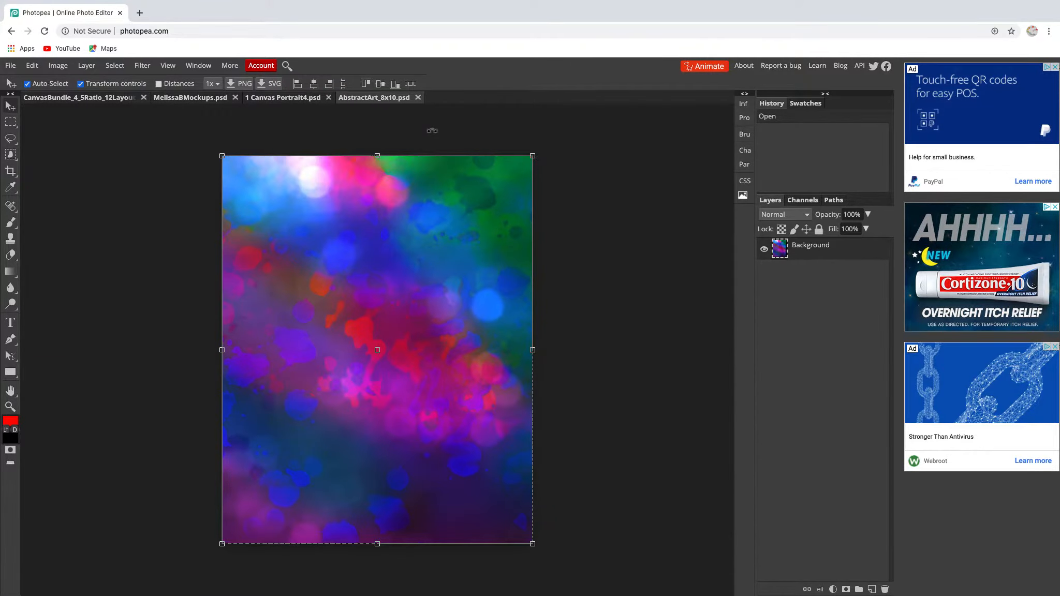
Select the entire abstract artwork and copy it
{"action": "left_click", "coordinate": [118, 67]}
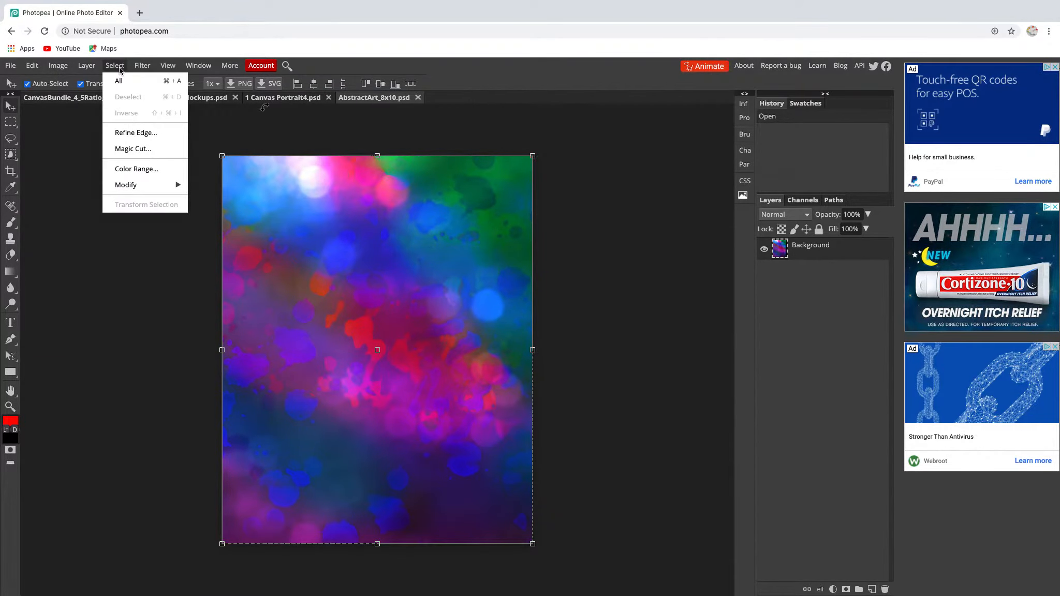
{"action": "left_click", "coordinate": [141, 82]}
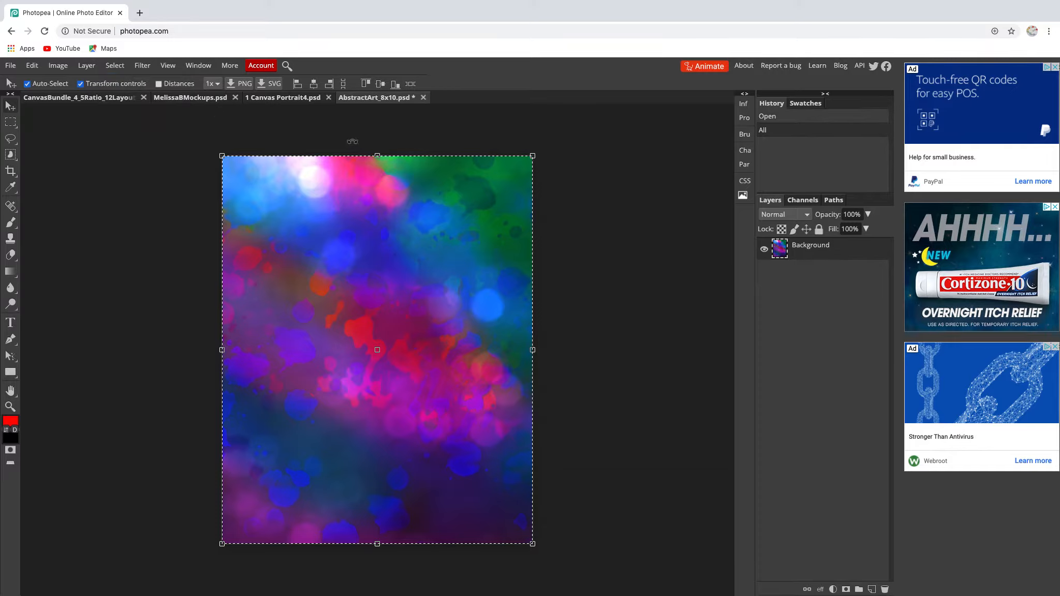
{"action": "left_click", "coordinate": [38, 68]}
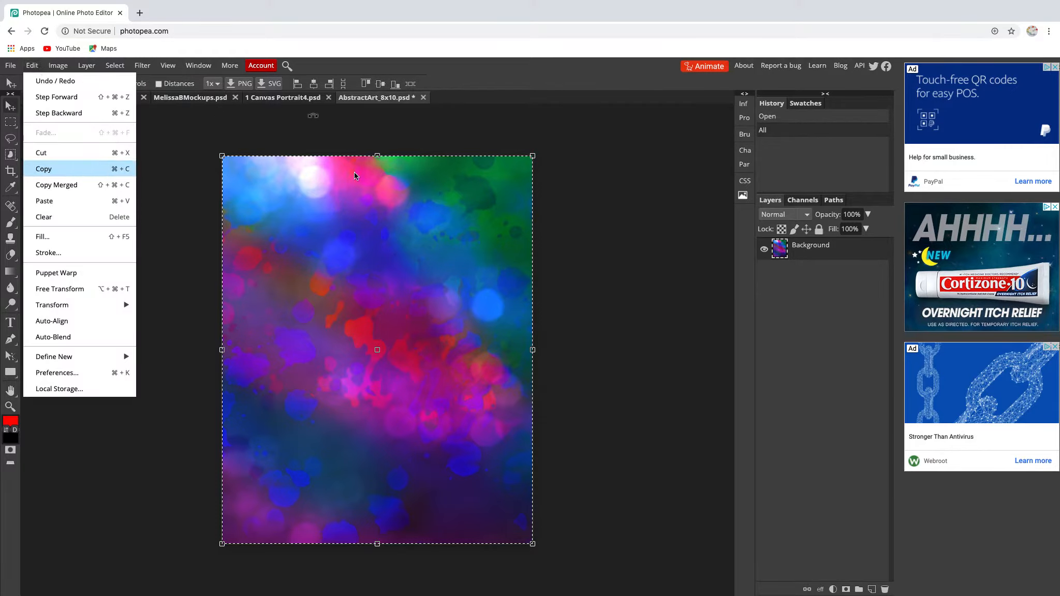
{"action": "left_click", "coordinate": [78, 169]}
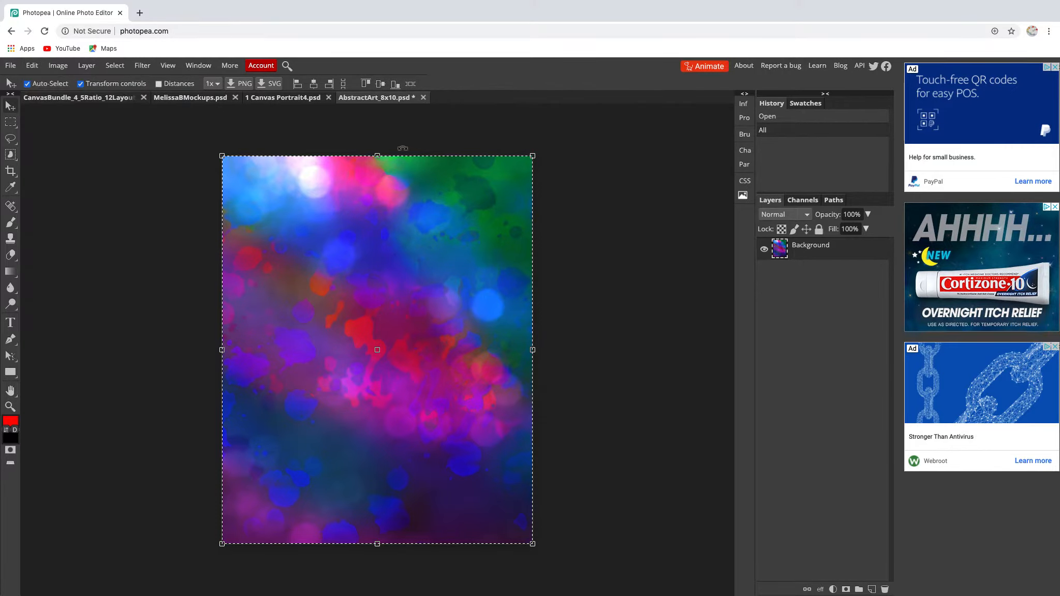
Paste the copied artwork into the 1 Canvas Portrait smart object document, allowing the site access to the clipboard
{"action": "left_click", "coordinate": [273, 98]}
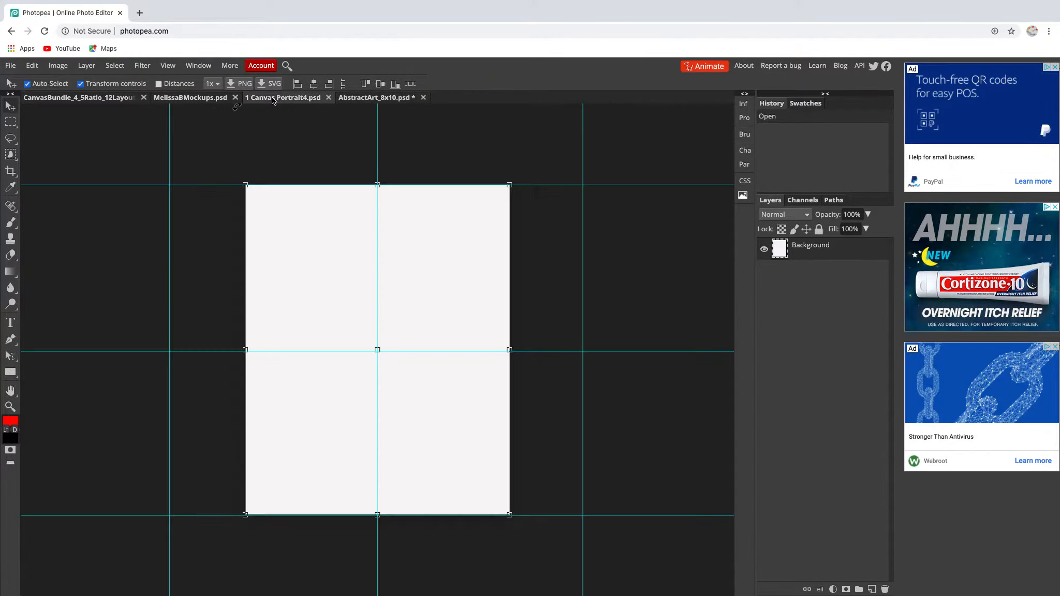
{"action": "left_click", "coordinate": [33, 65]}
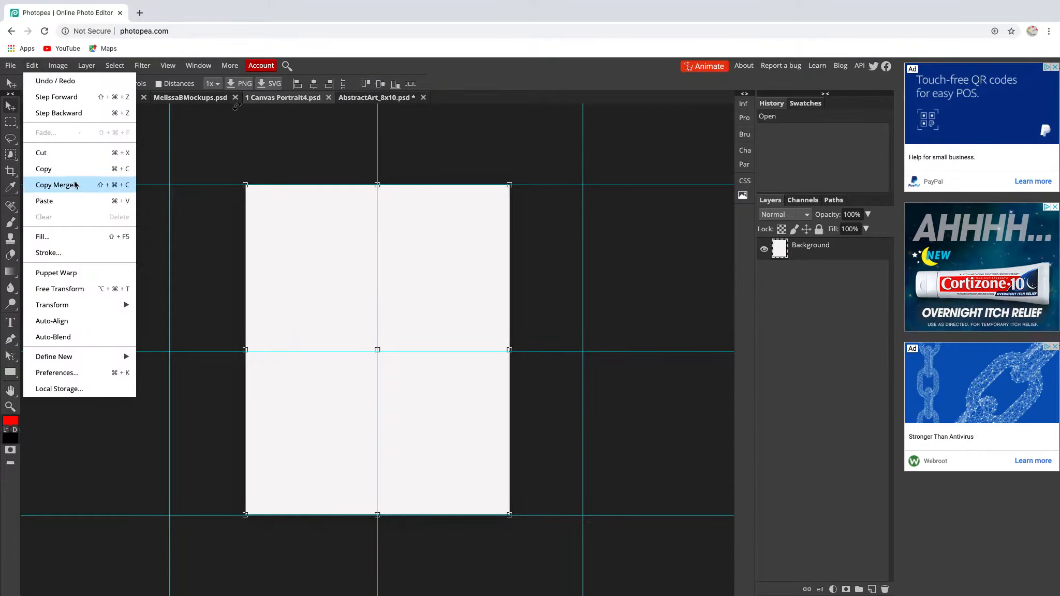
{"action": "left_click", "coordinate": [74, 199]}
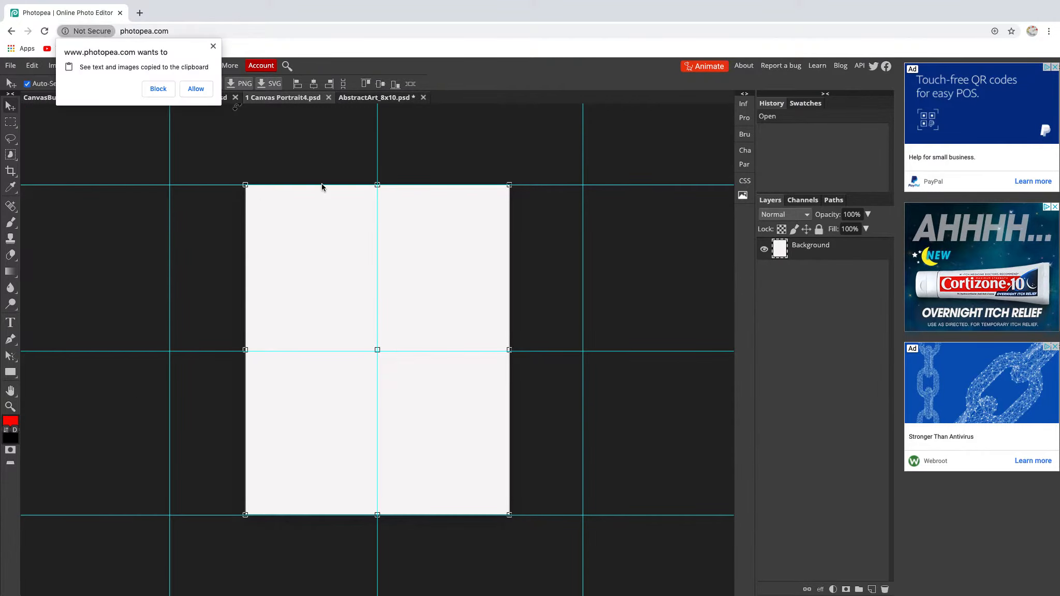
{"action": "left_click", "coordinate": [196, 89]}
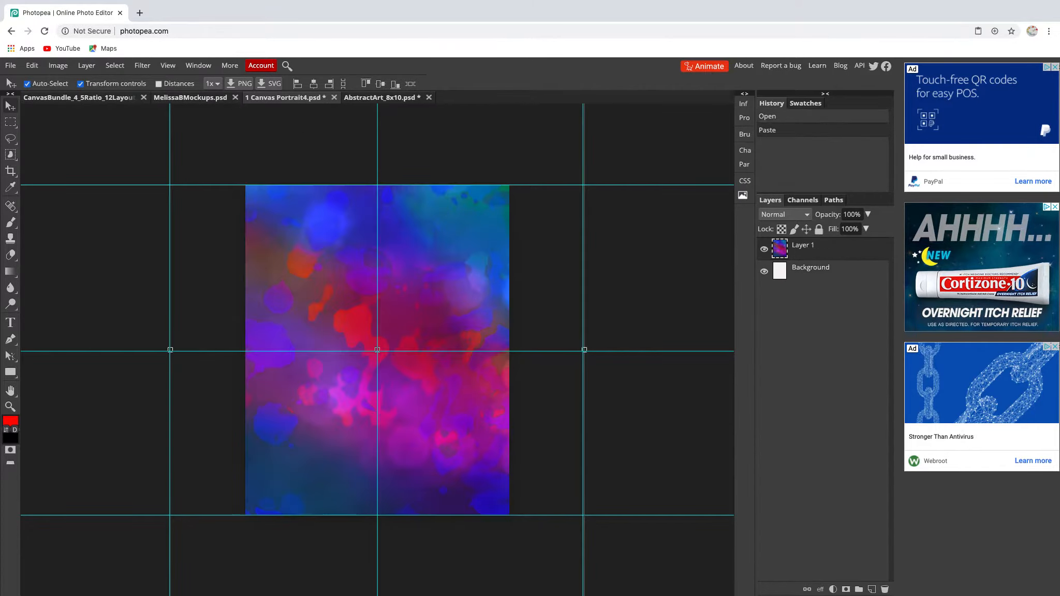
Save and close the edited smart object, and return to the canvas bundle mockup document
{"action": "left_click", "coordinate": [10, 65]}
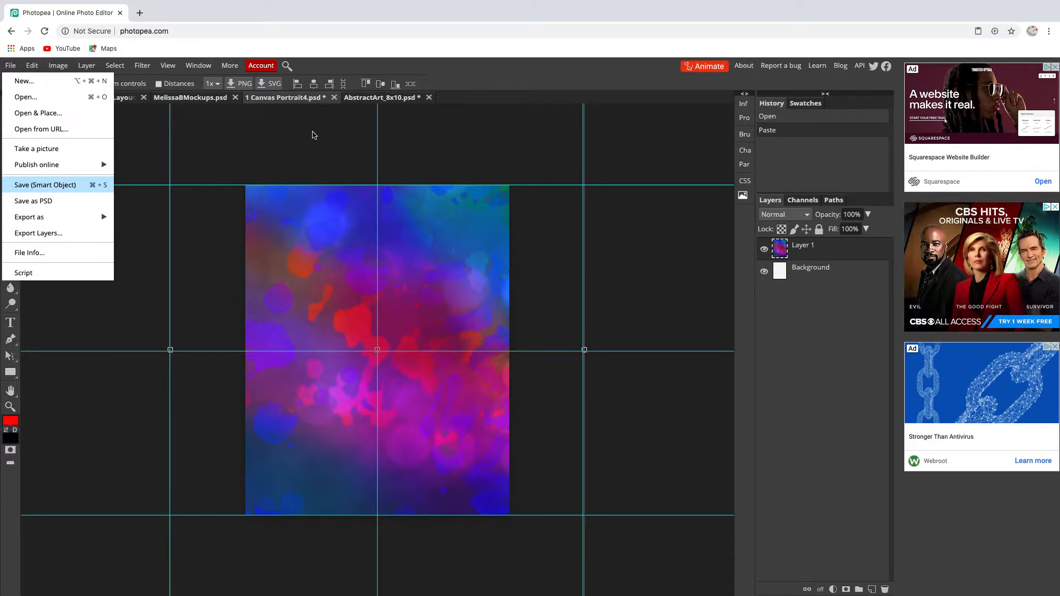
{"action": "left_click", "coordinate": [104, 184]}
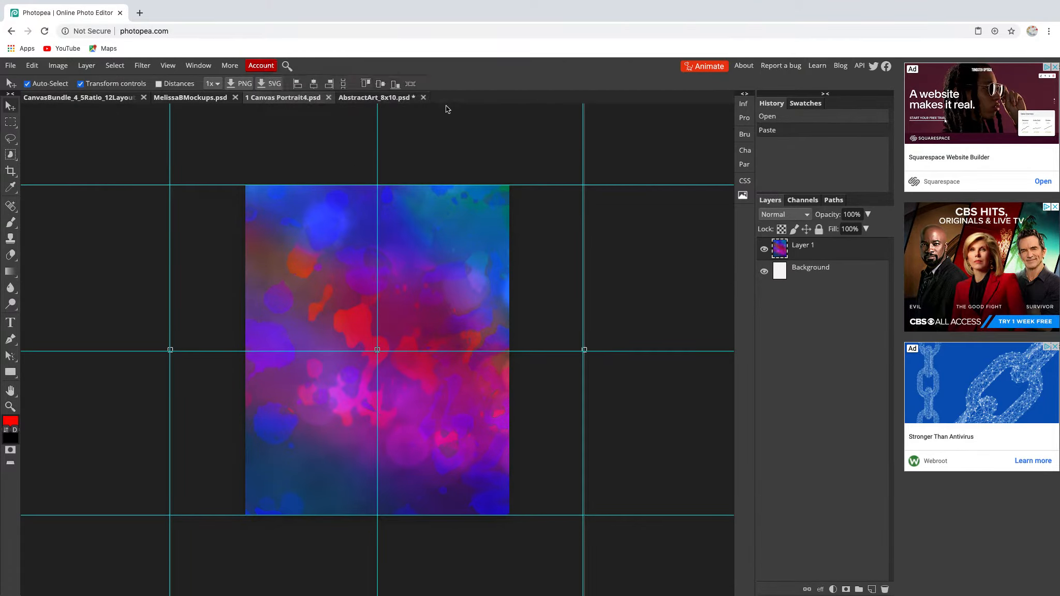
{"action": "left_click", "coordinate": [329, 98]}
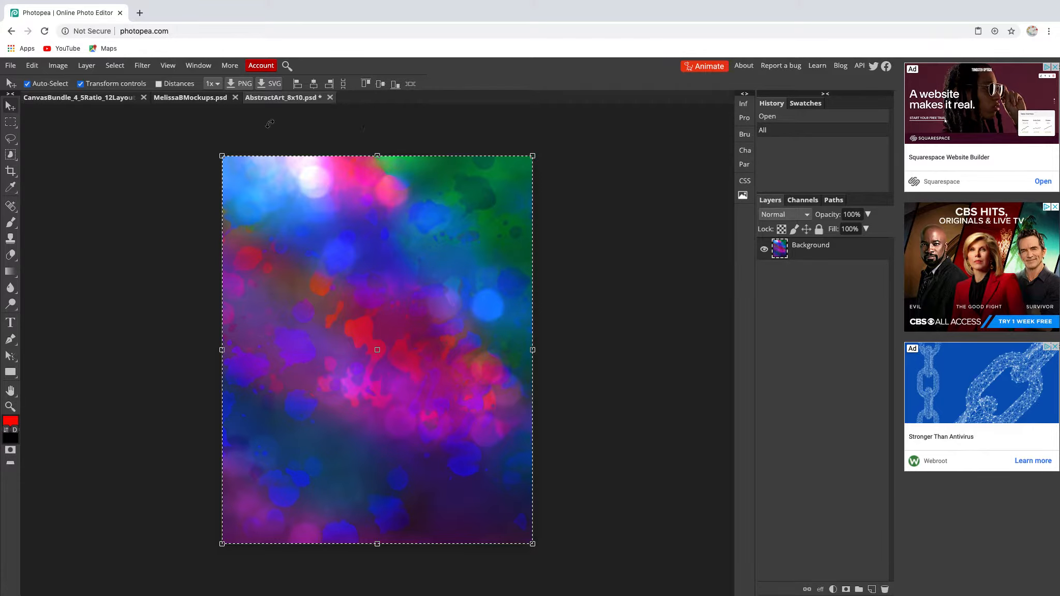
{"action": "left_click", "coordinate": [119, 100]}
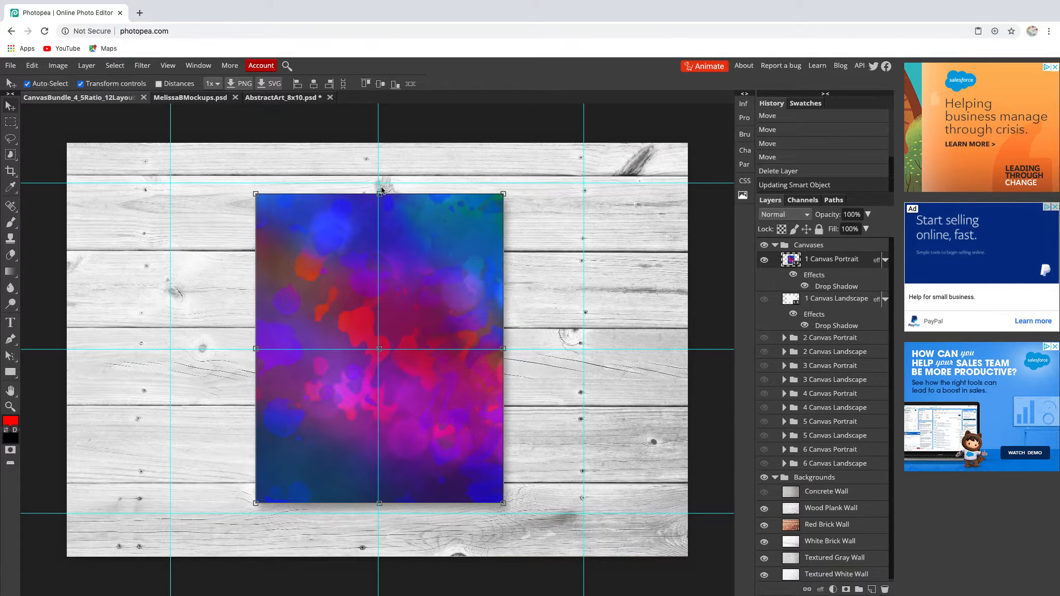
Bring up the export formats available for the mockup
{"action": "left_click", "coordinate": [9, 67]}
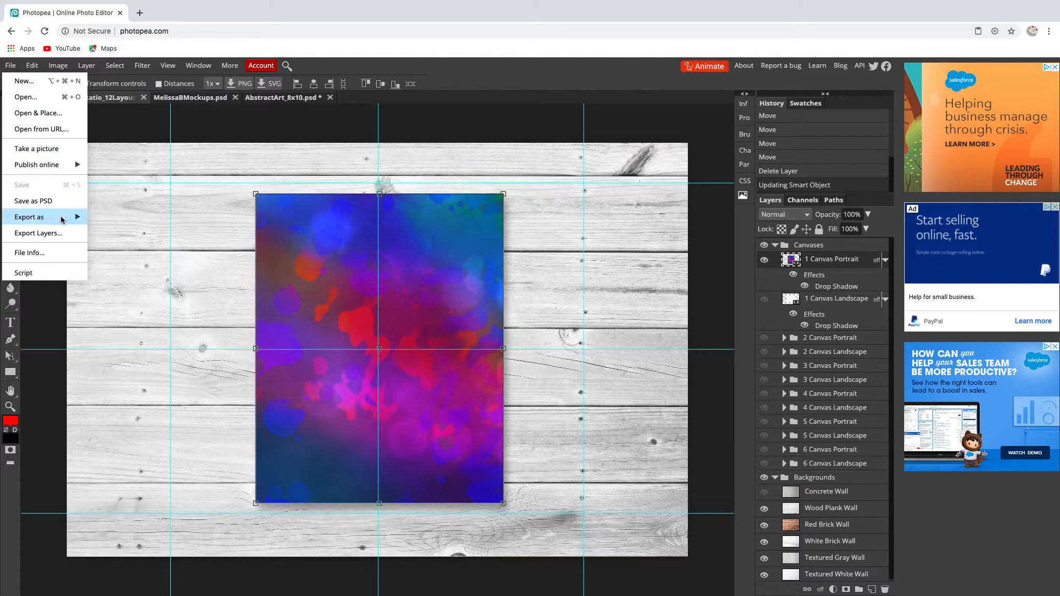
{"action": "mouse_move", "coordinate": [73, 217]}
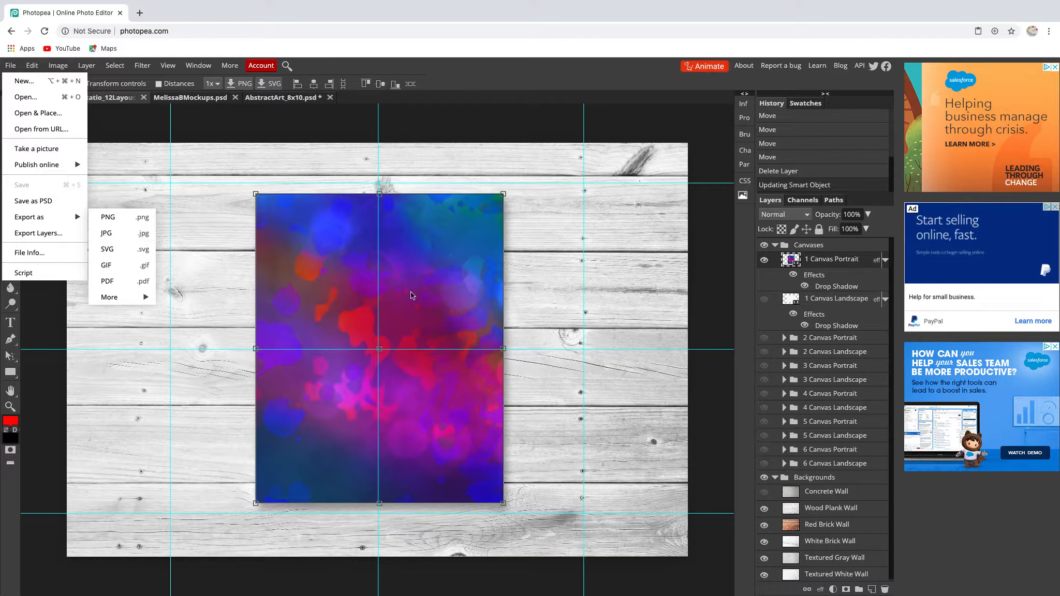
Hide the 1 Canvas Portrait layer, and show and expand the 4 Canvas Portrait group
{"action": "left_click", "coordinate": [764, 260]}
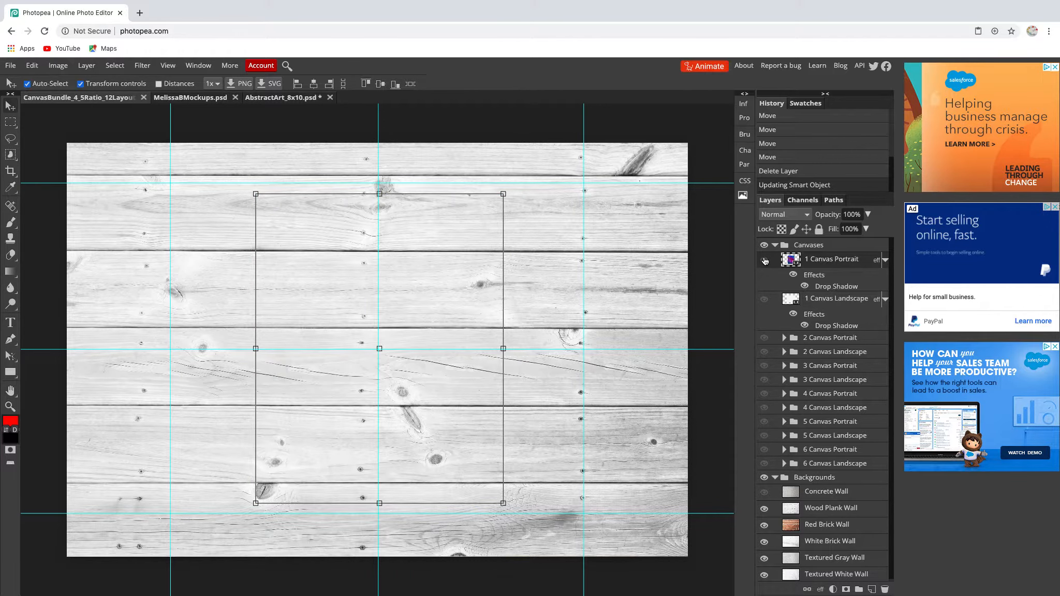
{"action": "left_click", "coordinate": [764, 394]}
{"action": "left_click", "coordinate": [784, 395]}
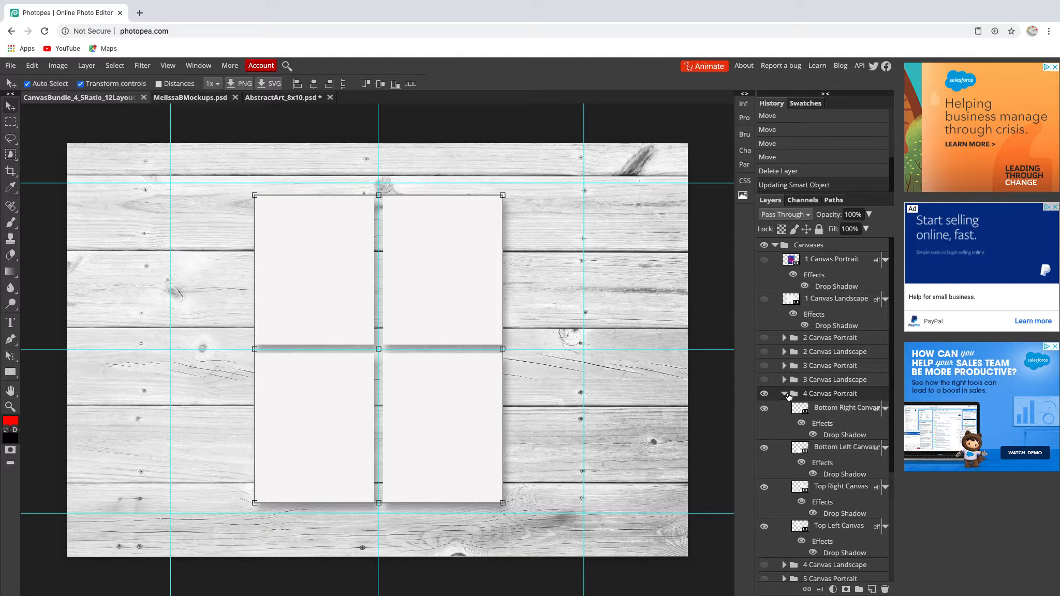
Move Top Left Canvas and Bottom Left Canvas up together to the upper horizontal guide, and deselect them
{"action": "left_click", "coordinate": [327, 277]}
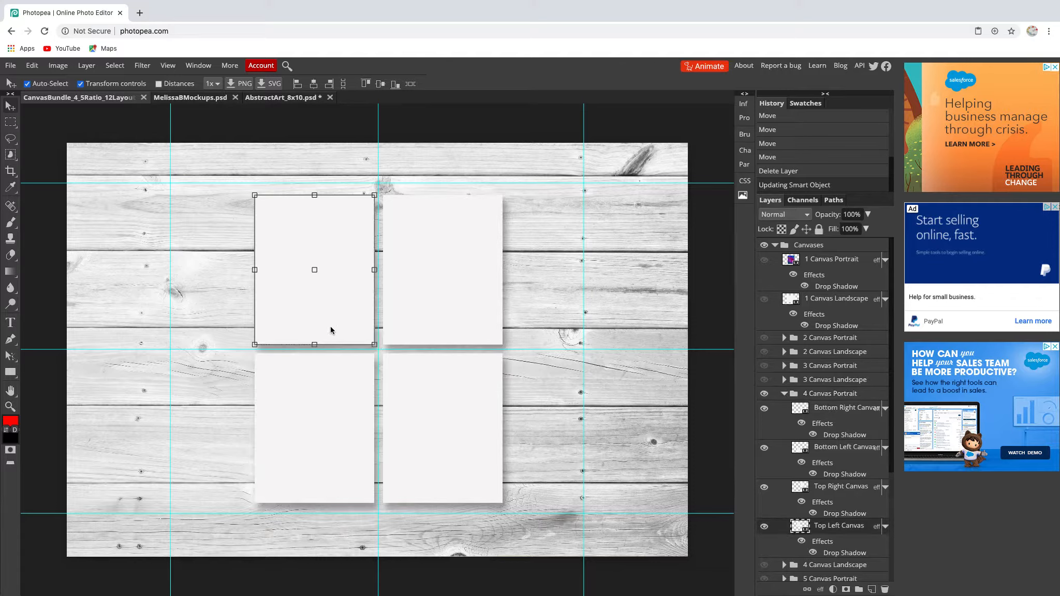
{"action": "left_click", "coordinate": [318, 384], "text": "shift"}
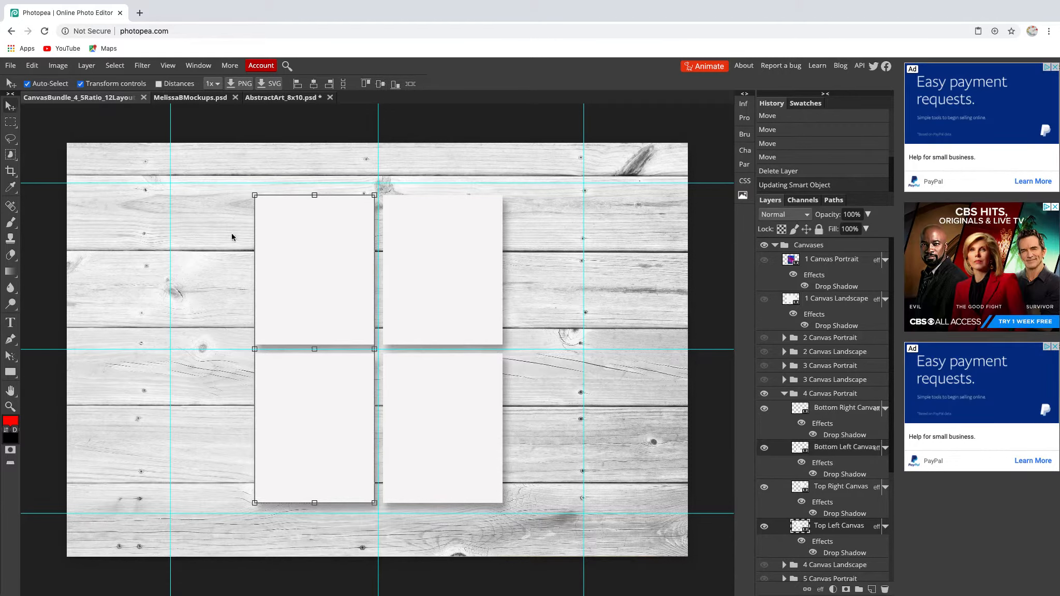
{"action": "mouse_move", "coordinate": [308, 309]}
{"action": "left_mouse_down"}
{"action": "mouse_move", "coordinate": [307, 285]}
{"action": "mouse_move", "coordinate": [307, 295]}
{"action": "left_mouse_up"}
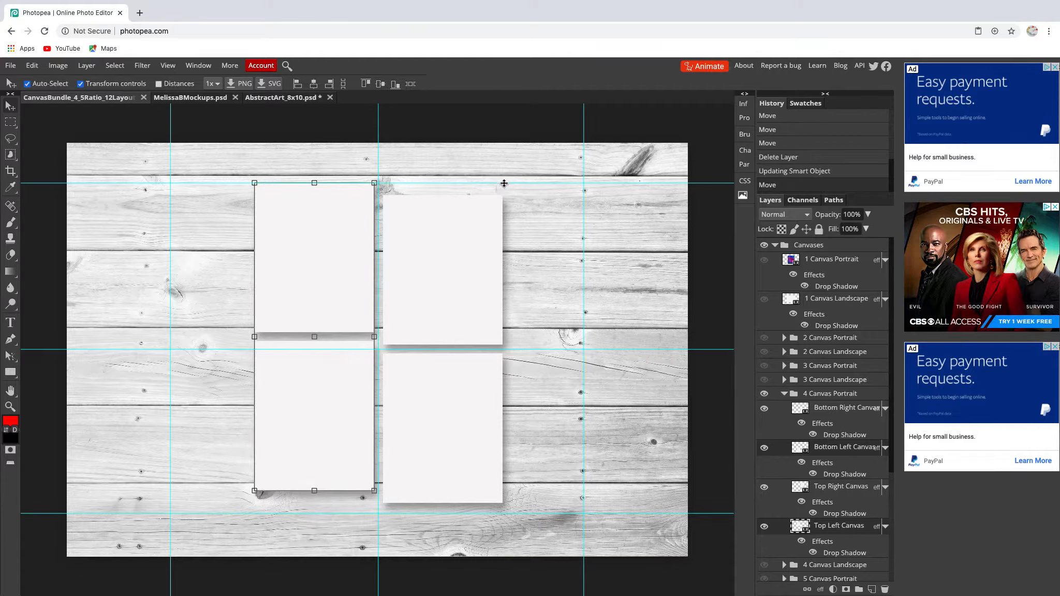
{"action": "left_click", "coordinate": [536, 133]}
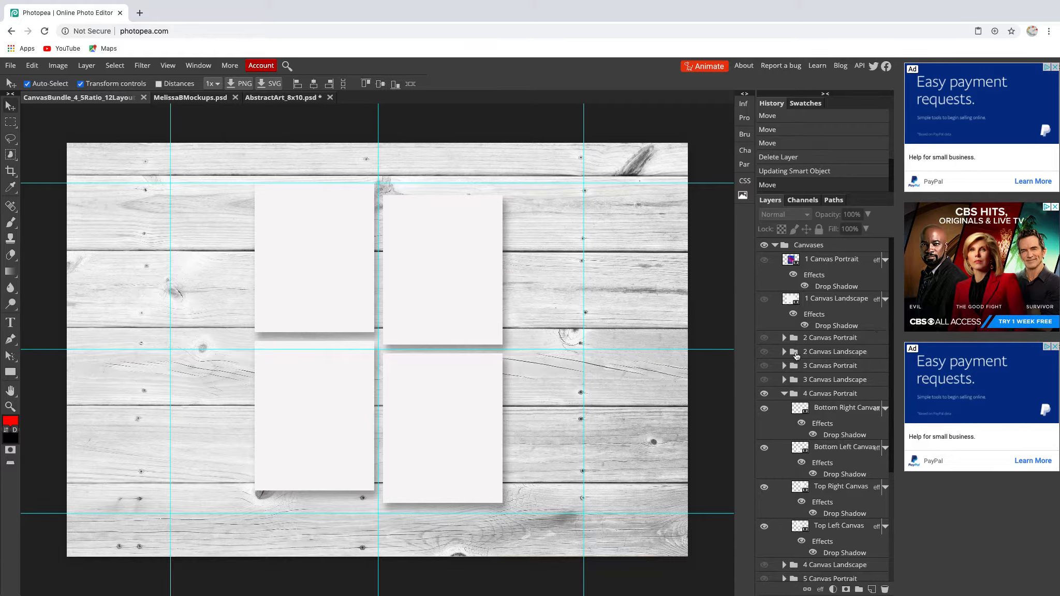
Collapse and hide the 4 Canvas Portrait group, and show the 1 Canvas Landscape layer instead
{"action": "left_click", "coordinate": [785, 394]}
{"action": "left_click", "coordinate": [765, 394]}
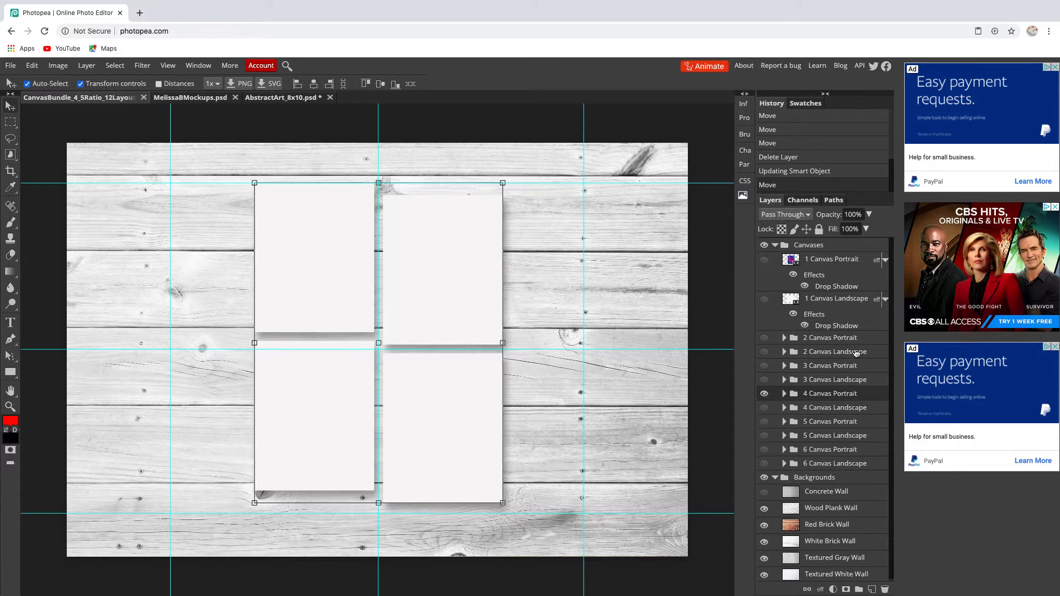
{"action": "left_click", "coordinate": [818, 265]}
{"action": "left_click", "coordinate": [823, 304]}
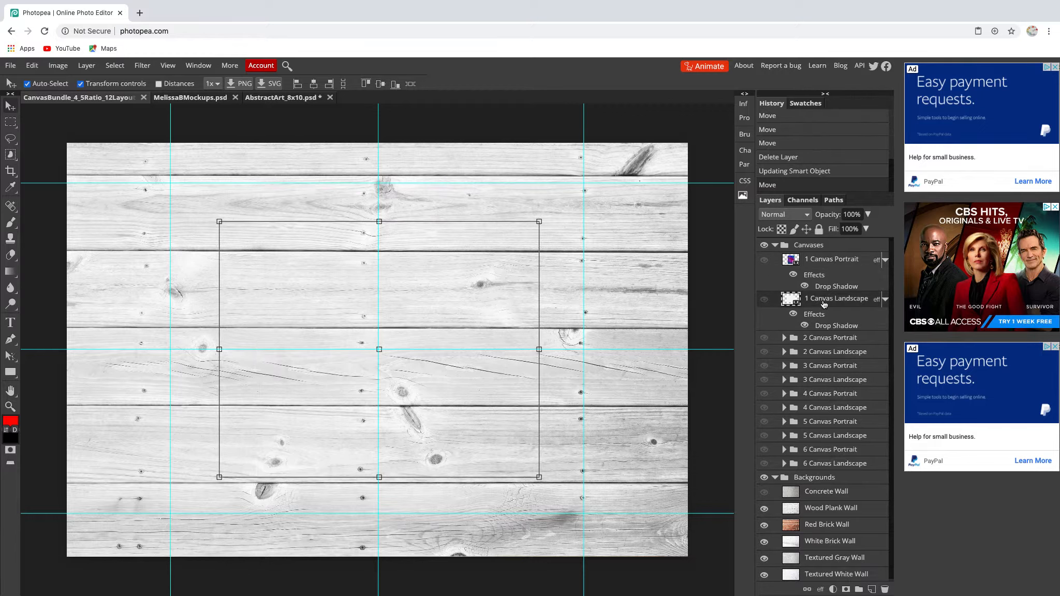
{"action": "left_click", "coordinate": [766, 301]}
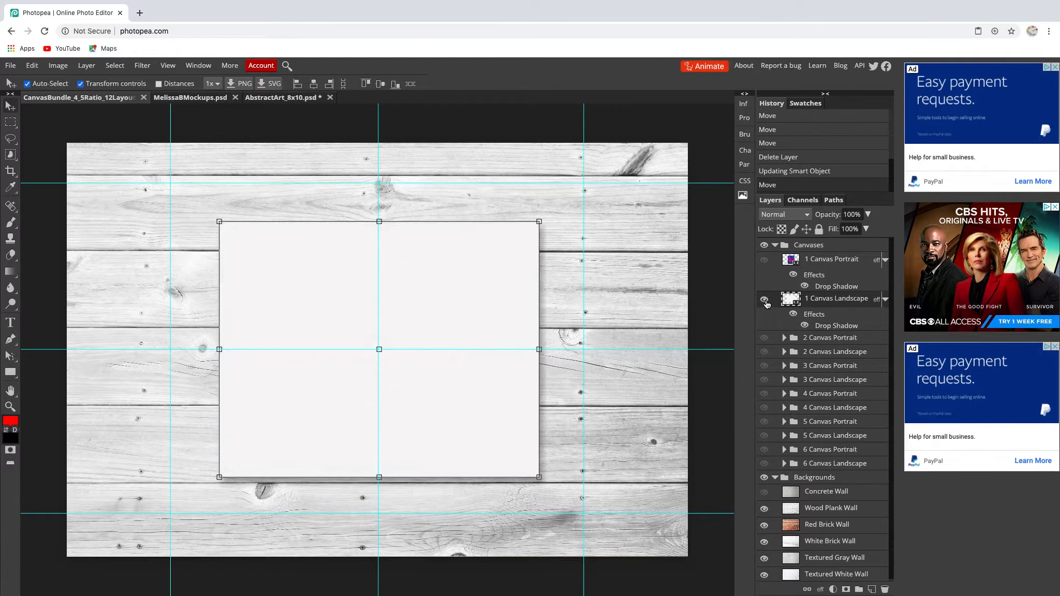
Create three independent smart object copies of the 1 Canvas Landscape layer
{"action": "right_click", "coordinate": [797, 306]}
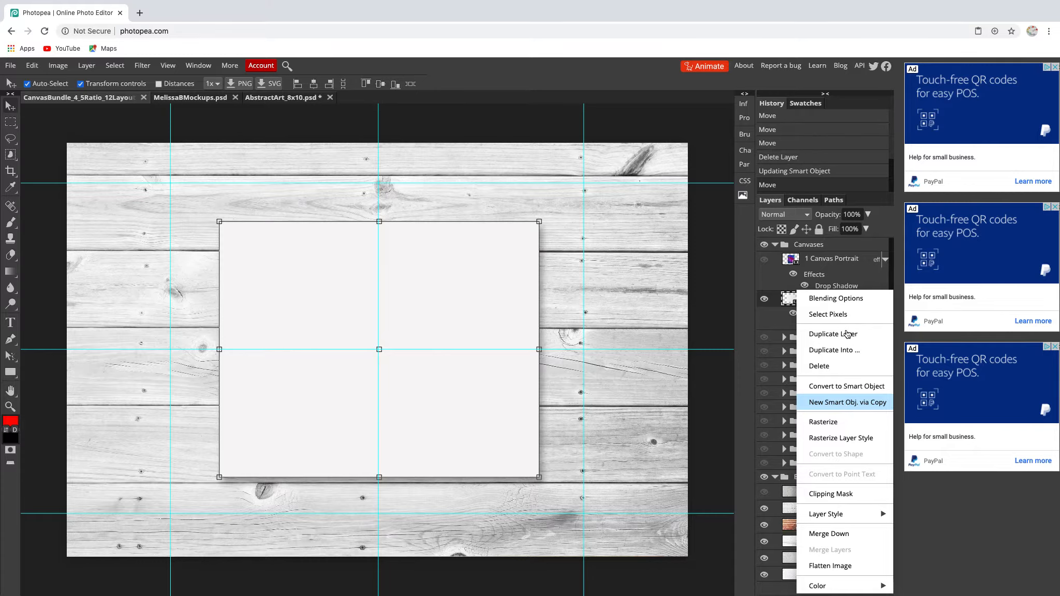
{"action": "left_click", "coordinate": [849, 404]}
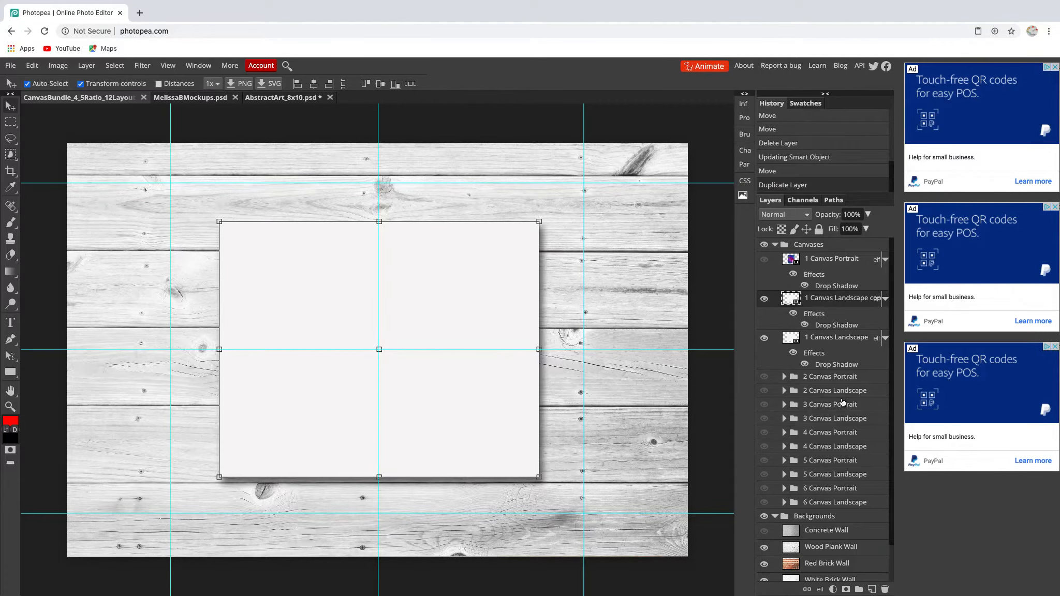
{"action": "right_click", "coordinate": [797, 306]}
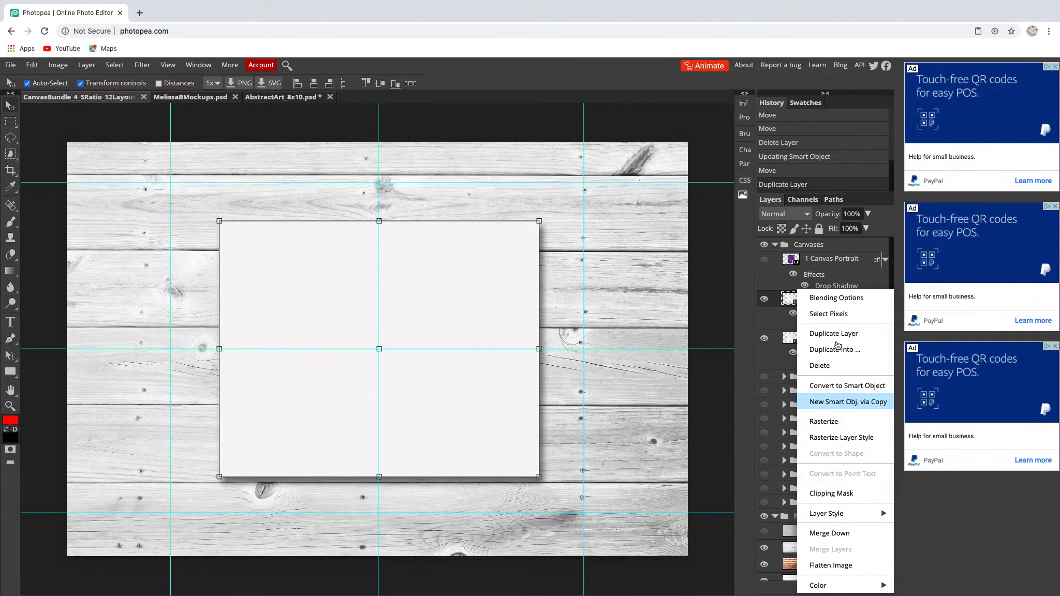
{"action": "left_click", "coordinate": [854, 401]}
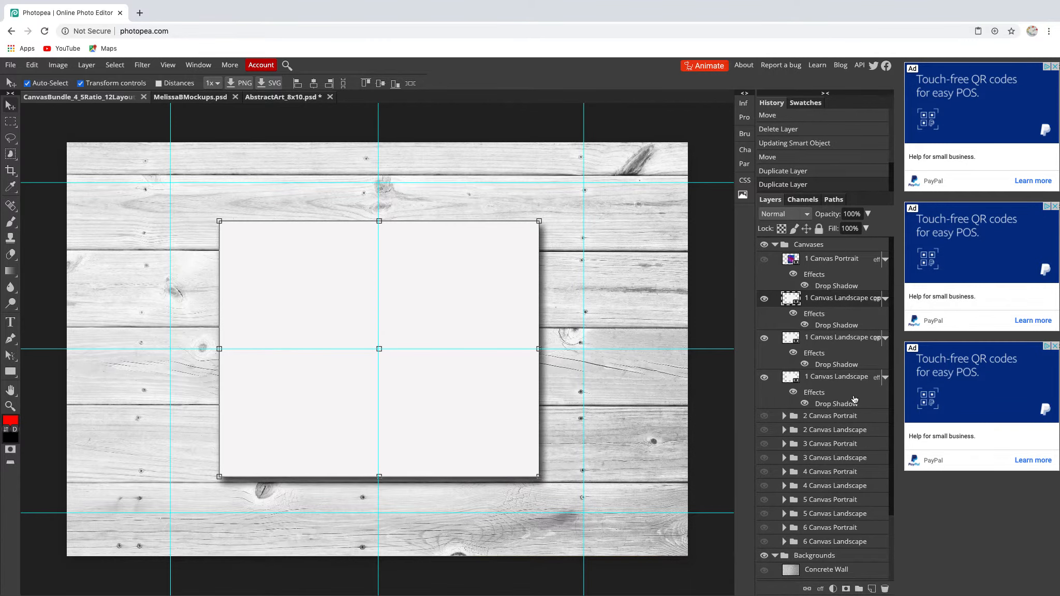
{"action": "right_click", "coordinate": [796, 307]}
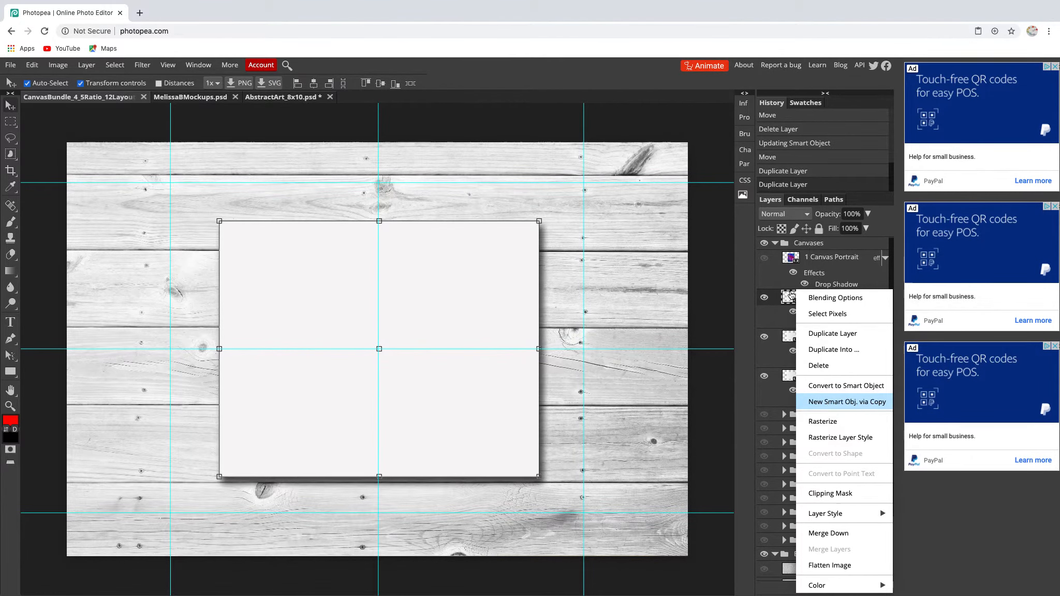
{"action": "left_click", "coordinate": [838, 402]}
Group the three 1 Canvas Landscape copies into one folder, leaving the original layer outside it
{"action": "scroll", "coordinate": [805, 318], "scroll_direction": "down", "scroll_amount": 1}
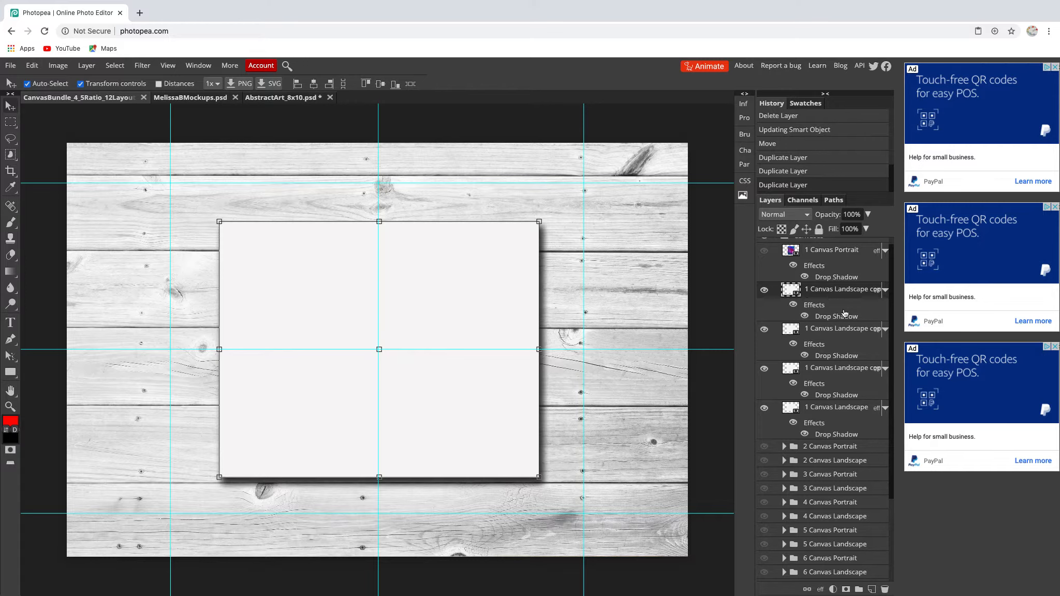
{"action": "scroll", "coordinate": [828, 342], "scroll_direction": "up", "scroll_amount": 1}
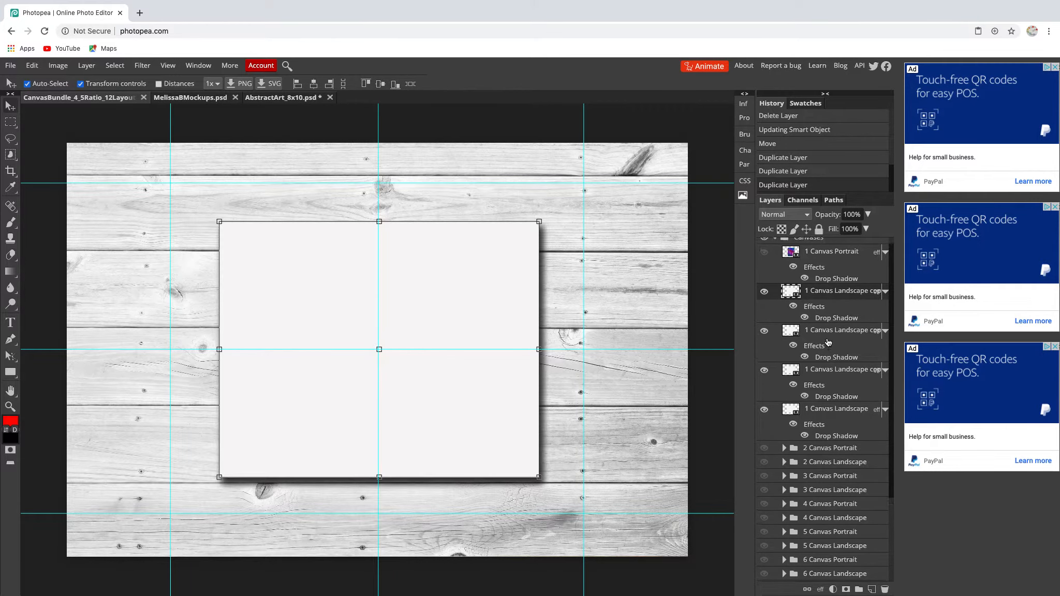
{"action": "left_click", "coordinate": [831, 373]}
{"action": "scroll", "coordinate": [830, 372], "scroll_direction": "up", "scroll_amount": 1}
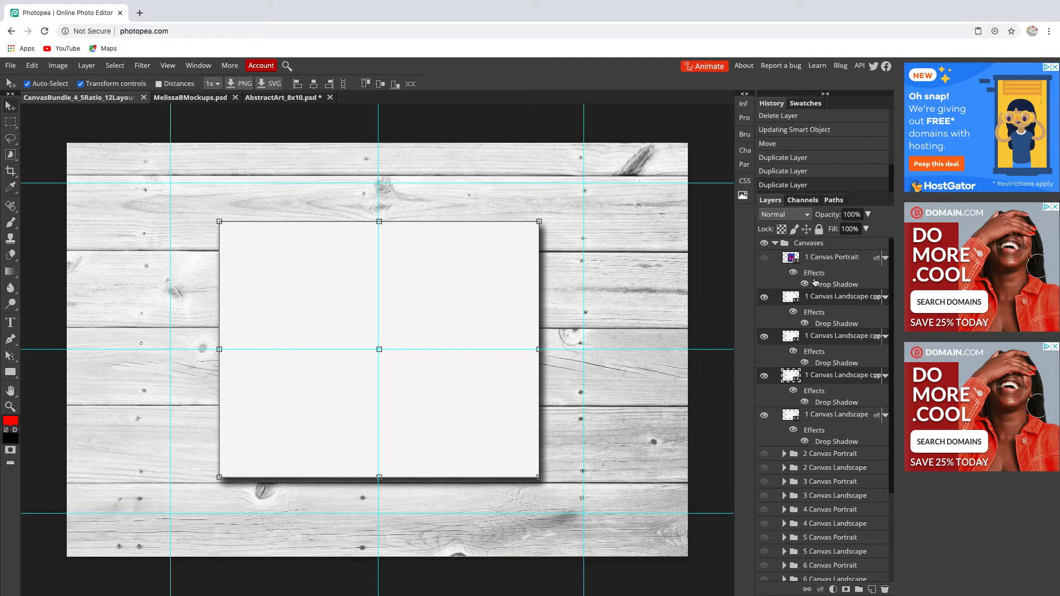
{"action": "key", "text": "ctrl+g"}
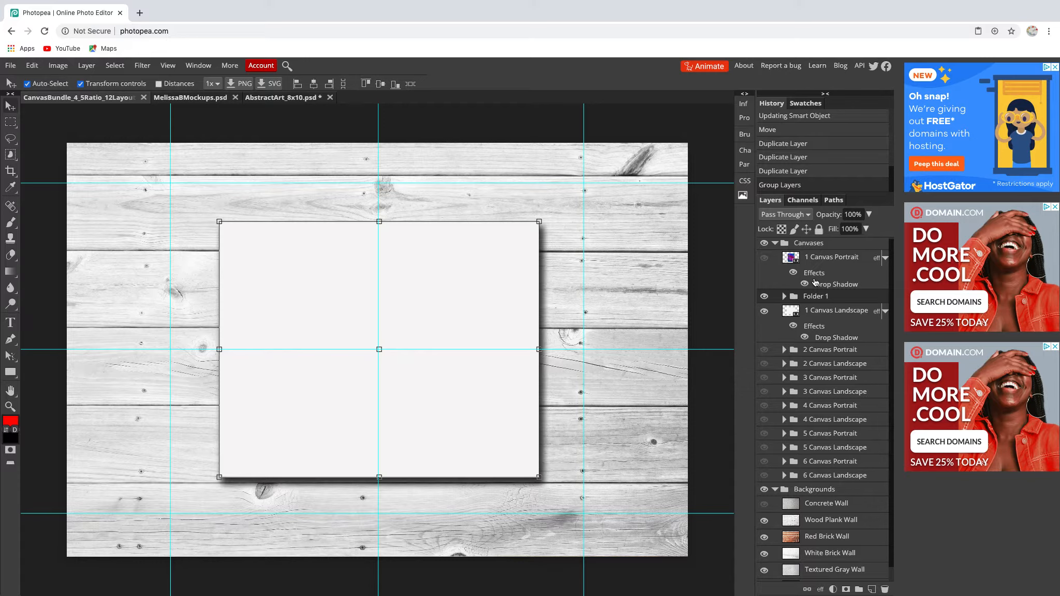
Expand the new folder and free-transform its three canvas copies together, scaling them to about 58% width and 55% height
{"action": "left_click", "coordinate": [784, 296]}
{"action": "left_click", "coordinate": [834, 313]}
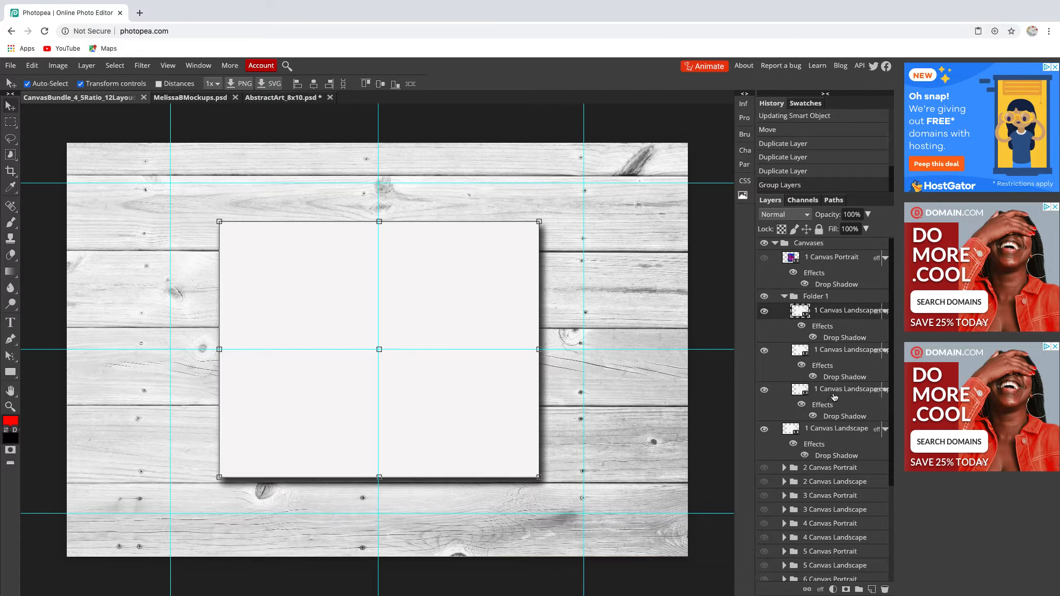
{"action": "left_click", "coordinate": [836, 392]}
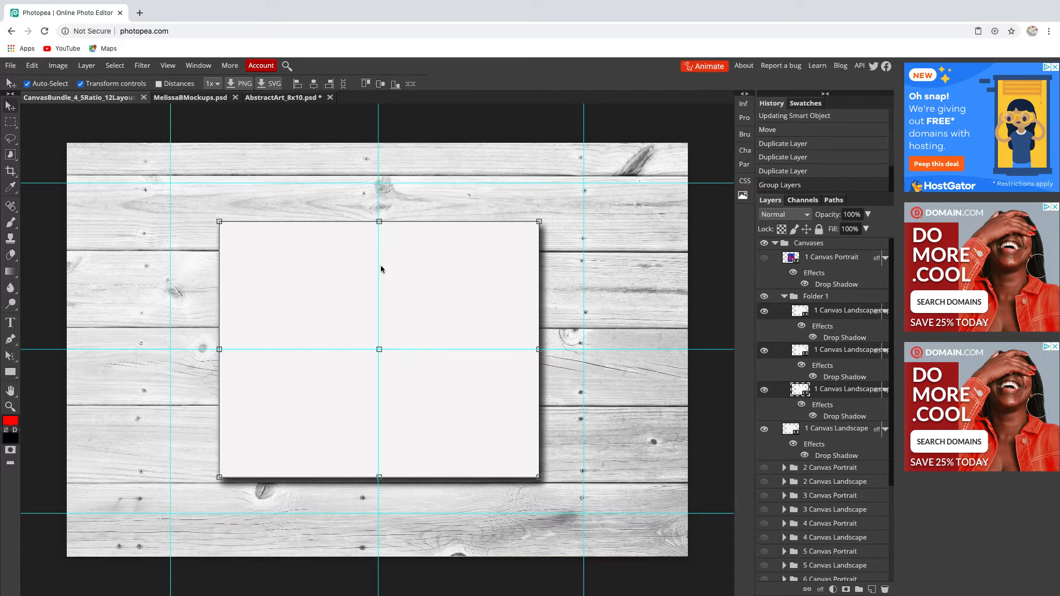
{"action": "left_click", "coordinate": [33, 66]}
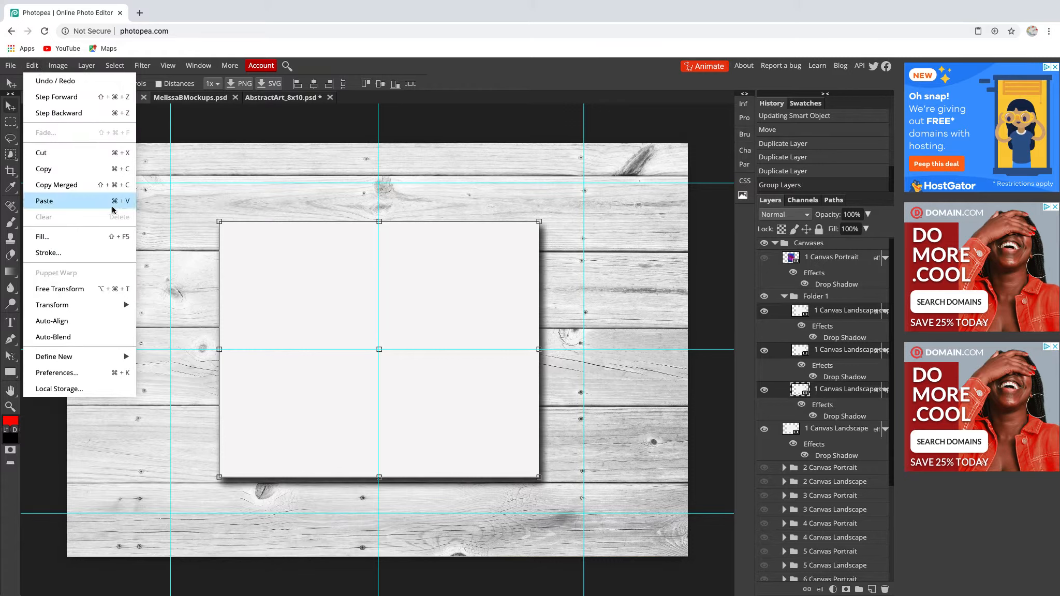
{"action": "left_click", "coordinate": [96, 289]}
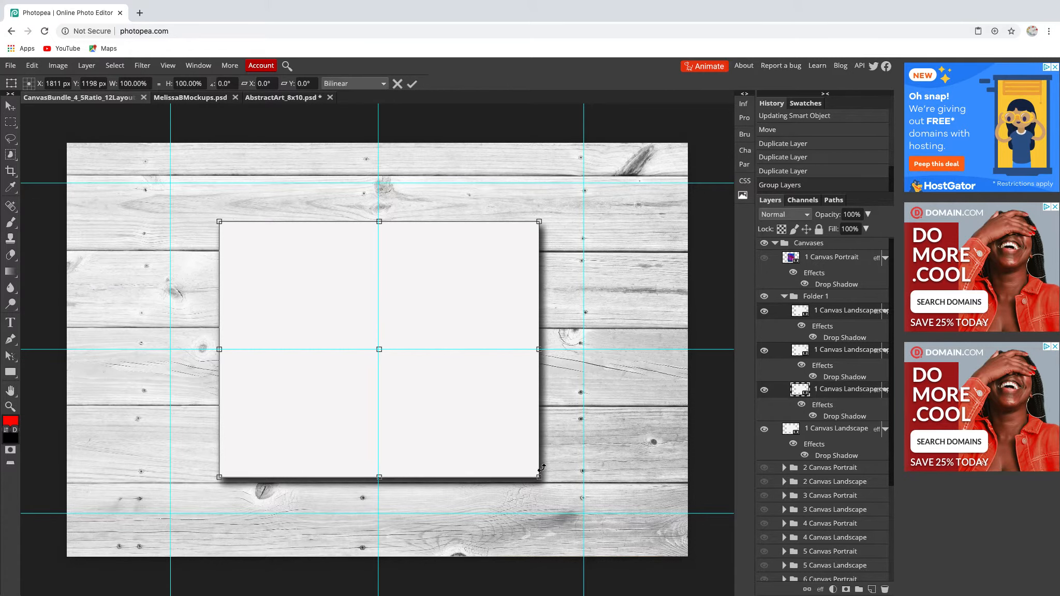
{"action": "left_click_drag", "start_coordinate": [540, 476], "coordinate": [423, 385]}
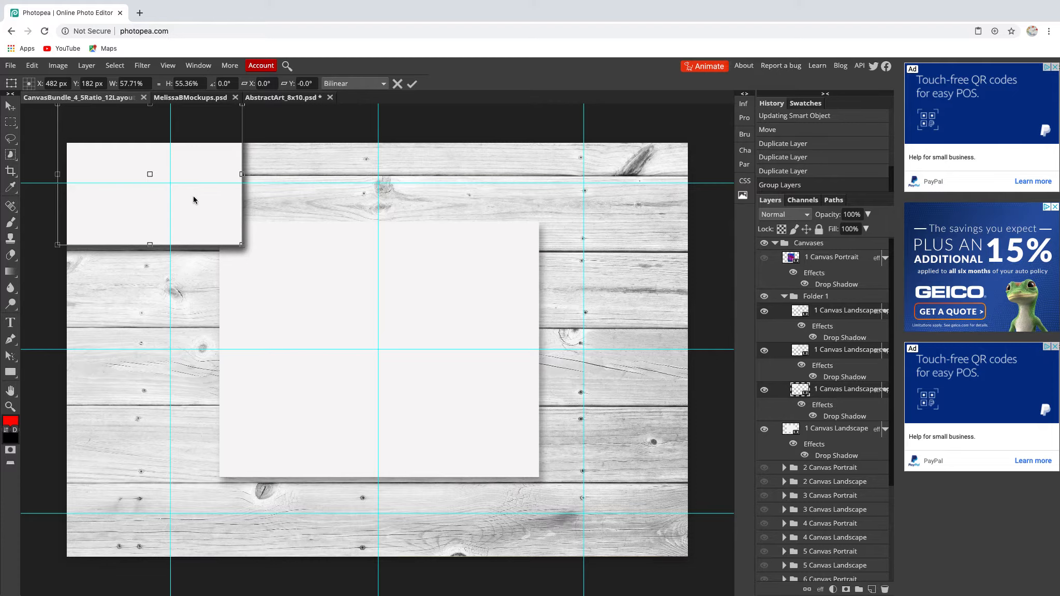
{"action": "key", "text": "Return"}
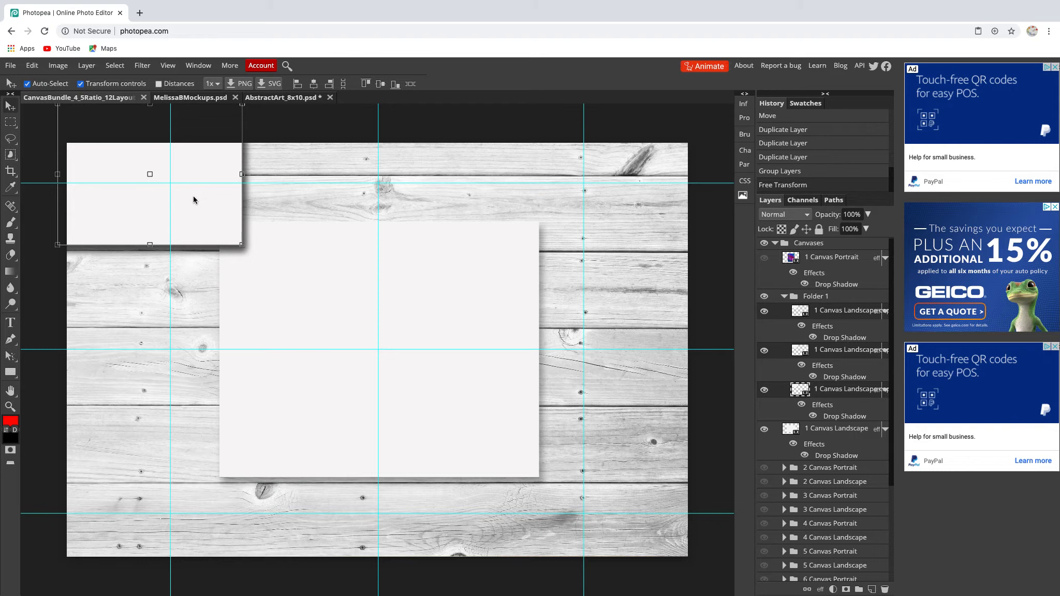
Arrange the three small canvases with two side by side above one centred below, hide the original 1 Canvas Landscape layer, and deselect
{"action": "left_click_drag", "start_coordinate": [196, 206], "coordinate": [305, 285]}
{"action": "left_click", "coordinate": [828, 315]}
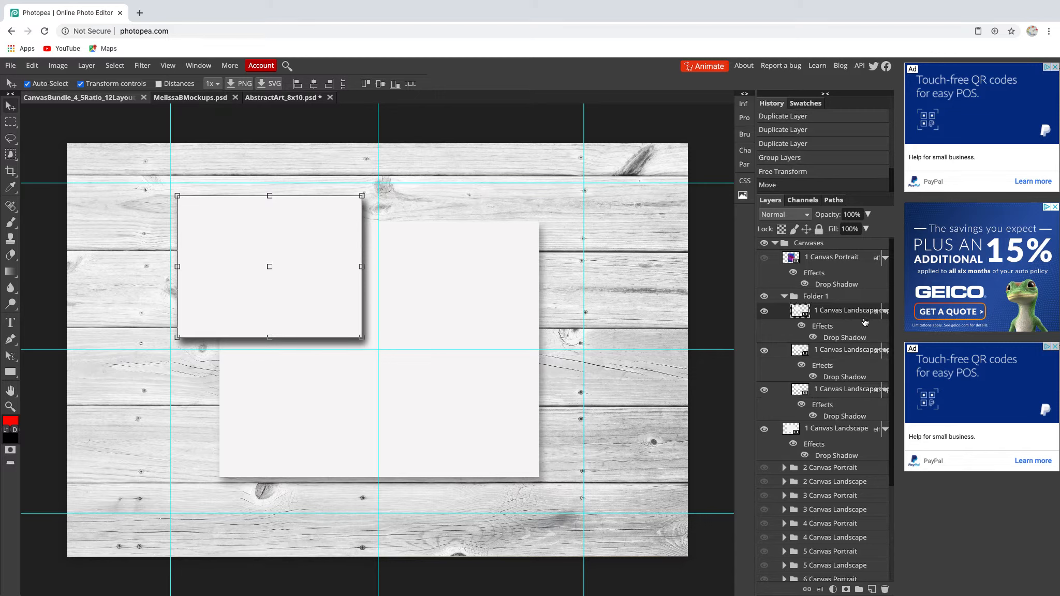
{"action": "left_click_drag", "start_coordinate": [277, 245], "coordinate": [475, 250]}
{"action": "left_click", "coordinate": [280, 246]}
{"action": "left_click_drag", "start_coordinate": [268, 258], "coordinate": [358, 410]}
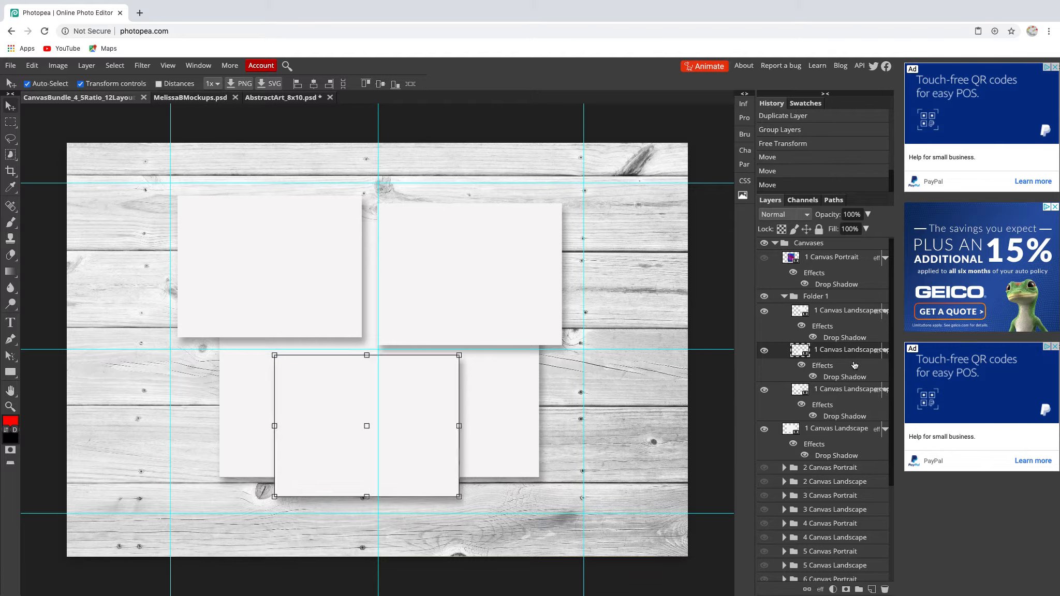
{"action": "left_click", "coordinate": [764, 431]}
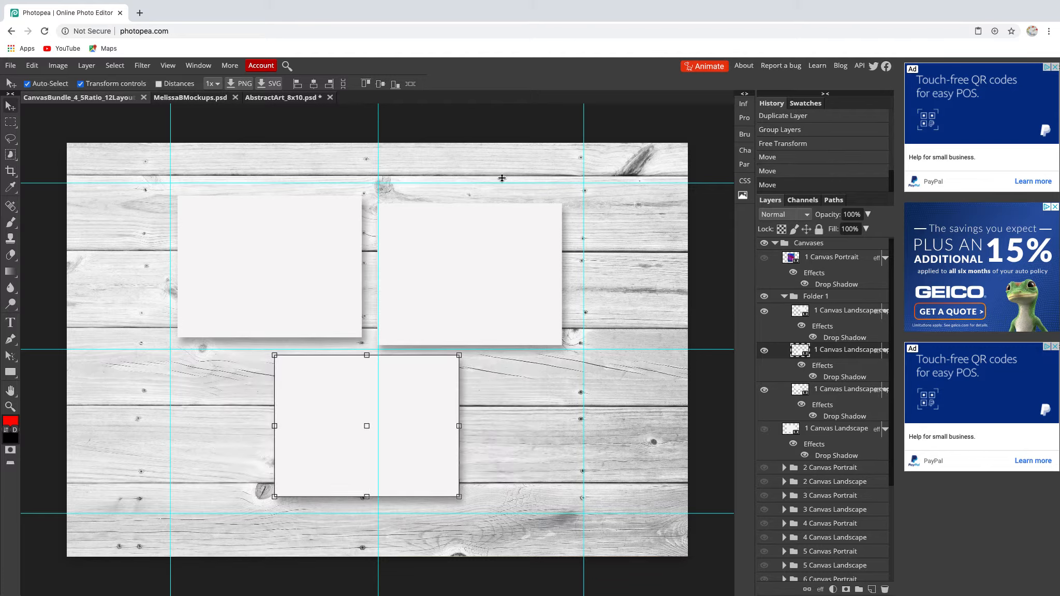
{"action": "left_click", "coordinate": [609, 174]}
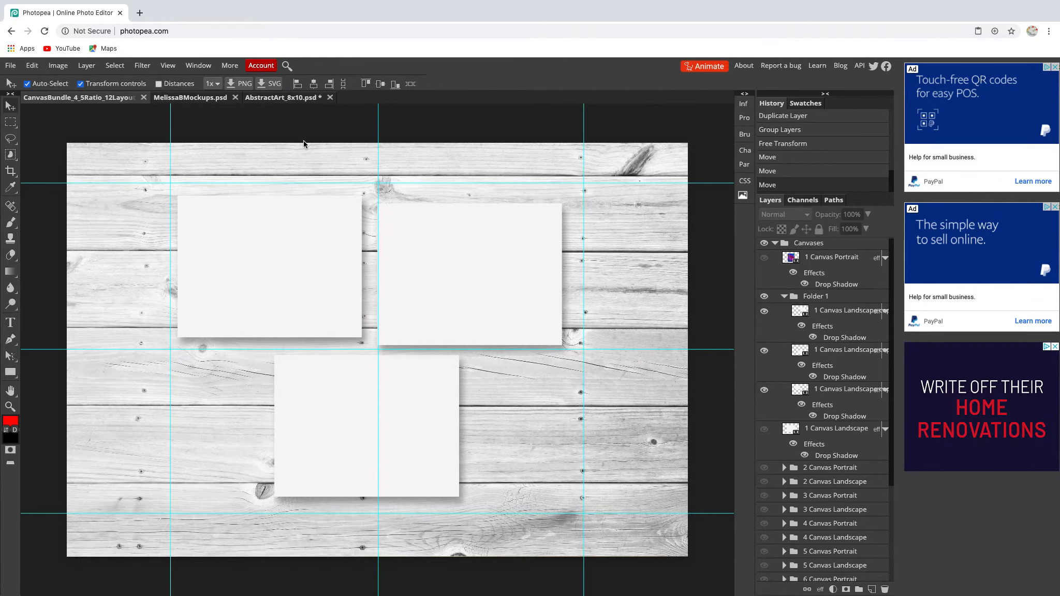
Check the save and export options for the finished three-canvas layout, including JPG, and close them without exporting
{"action": "left_click", "coordinate": [9, 66]}
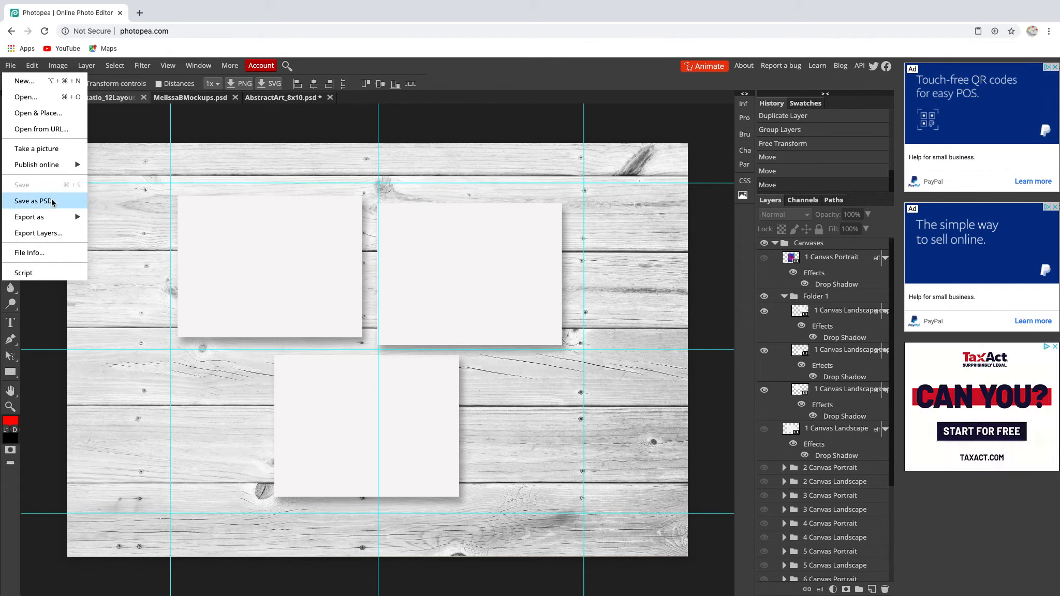
{"action": "mouse_move", "coordinate": [45, 218]}
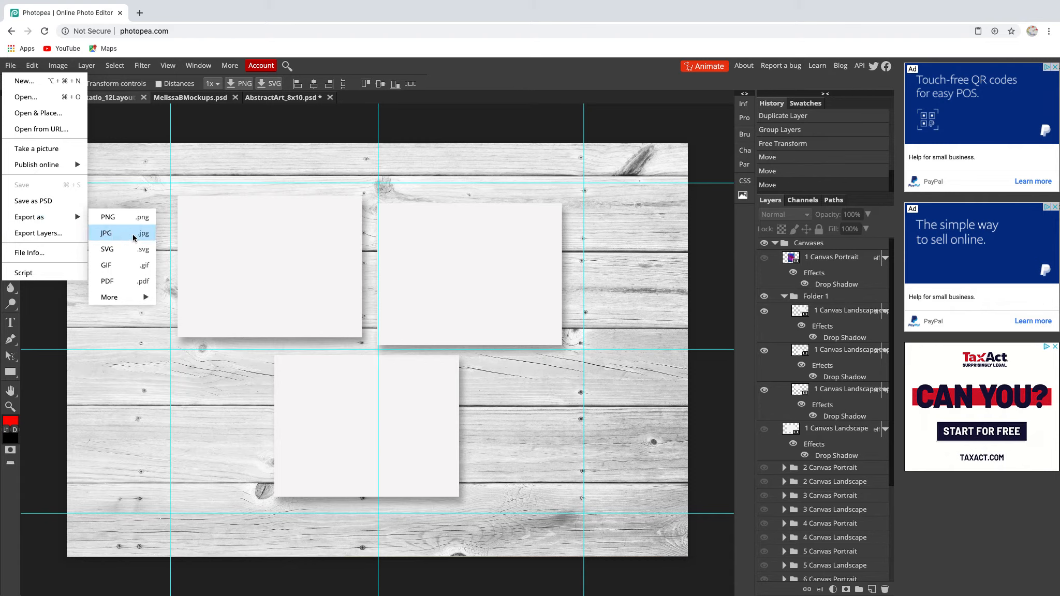
{"action": "left_click", "coordinate": [279, 129]}
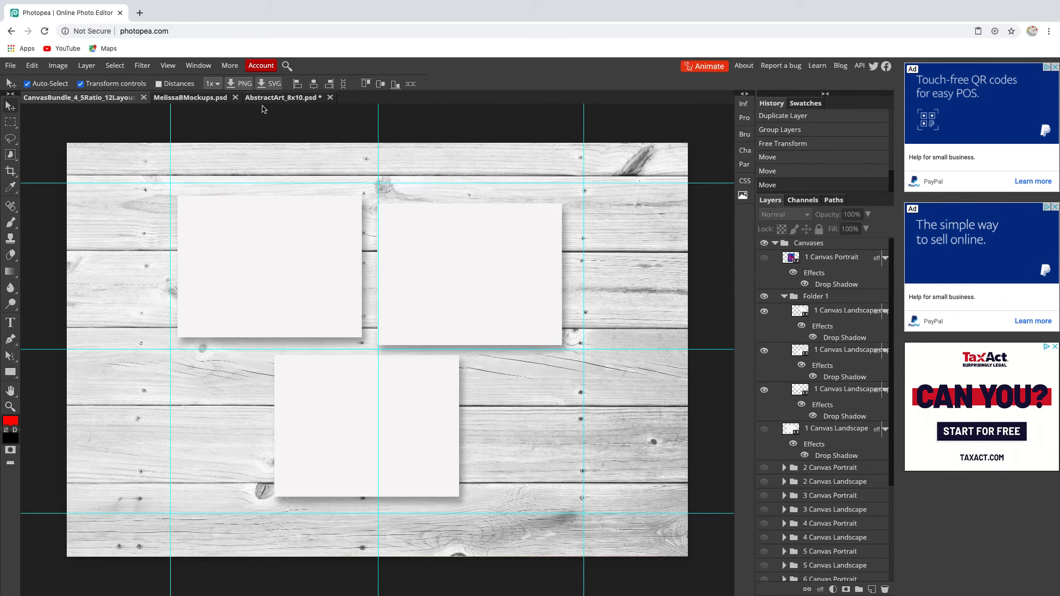
Switch to the MelissaBMockups.psd document to show where the mockup bundle is available
{"action": "left_click", "coordinate": [201, 102]}
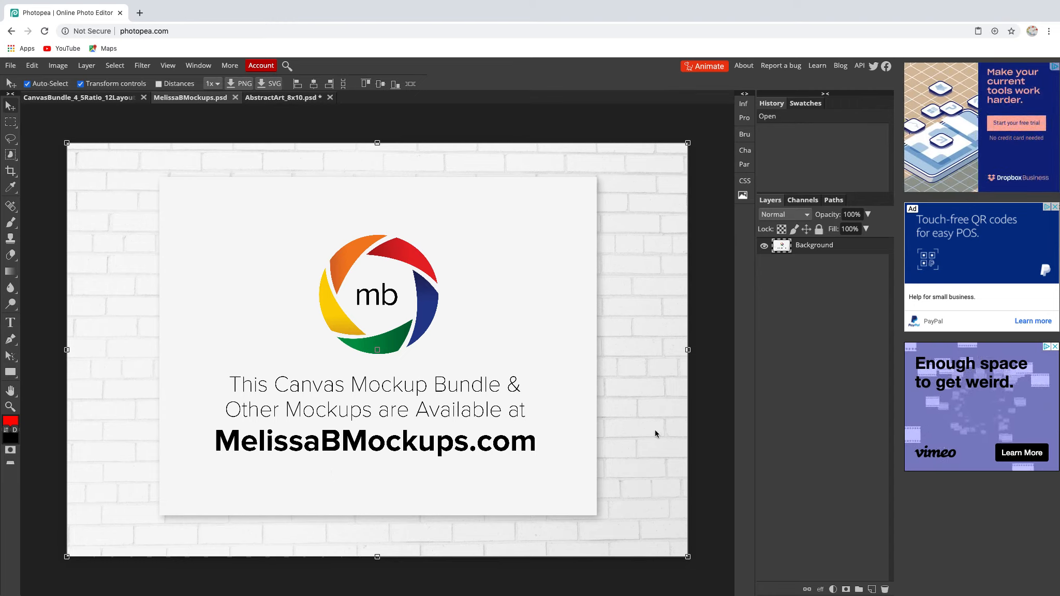
{"action": "mouse_move", "coordinate": [649, 8]}
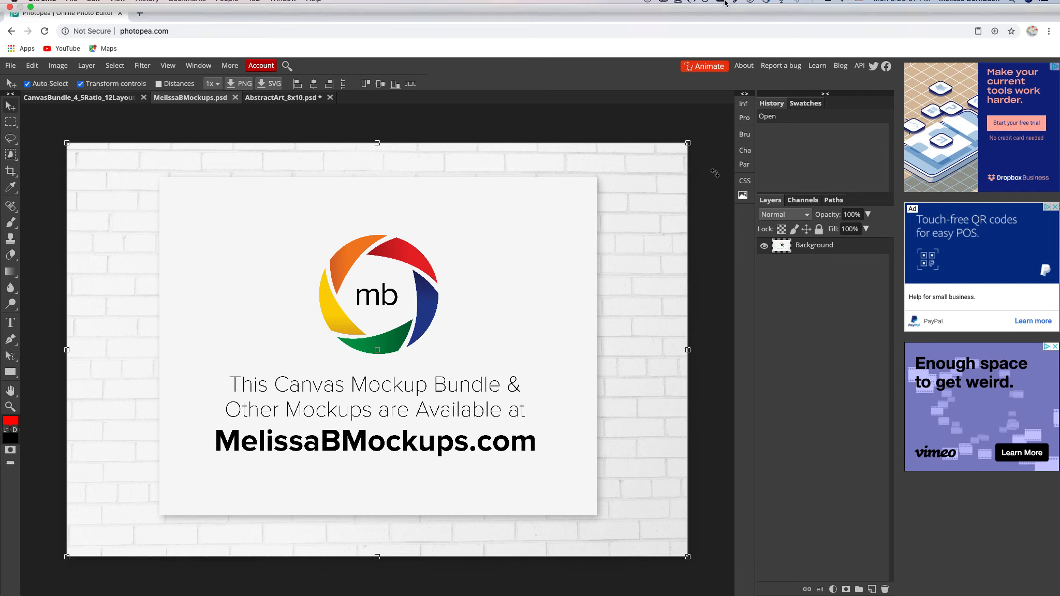